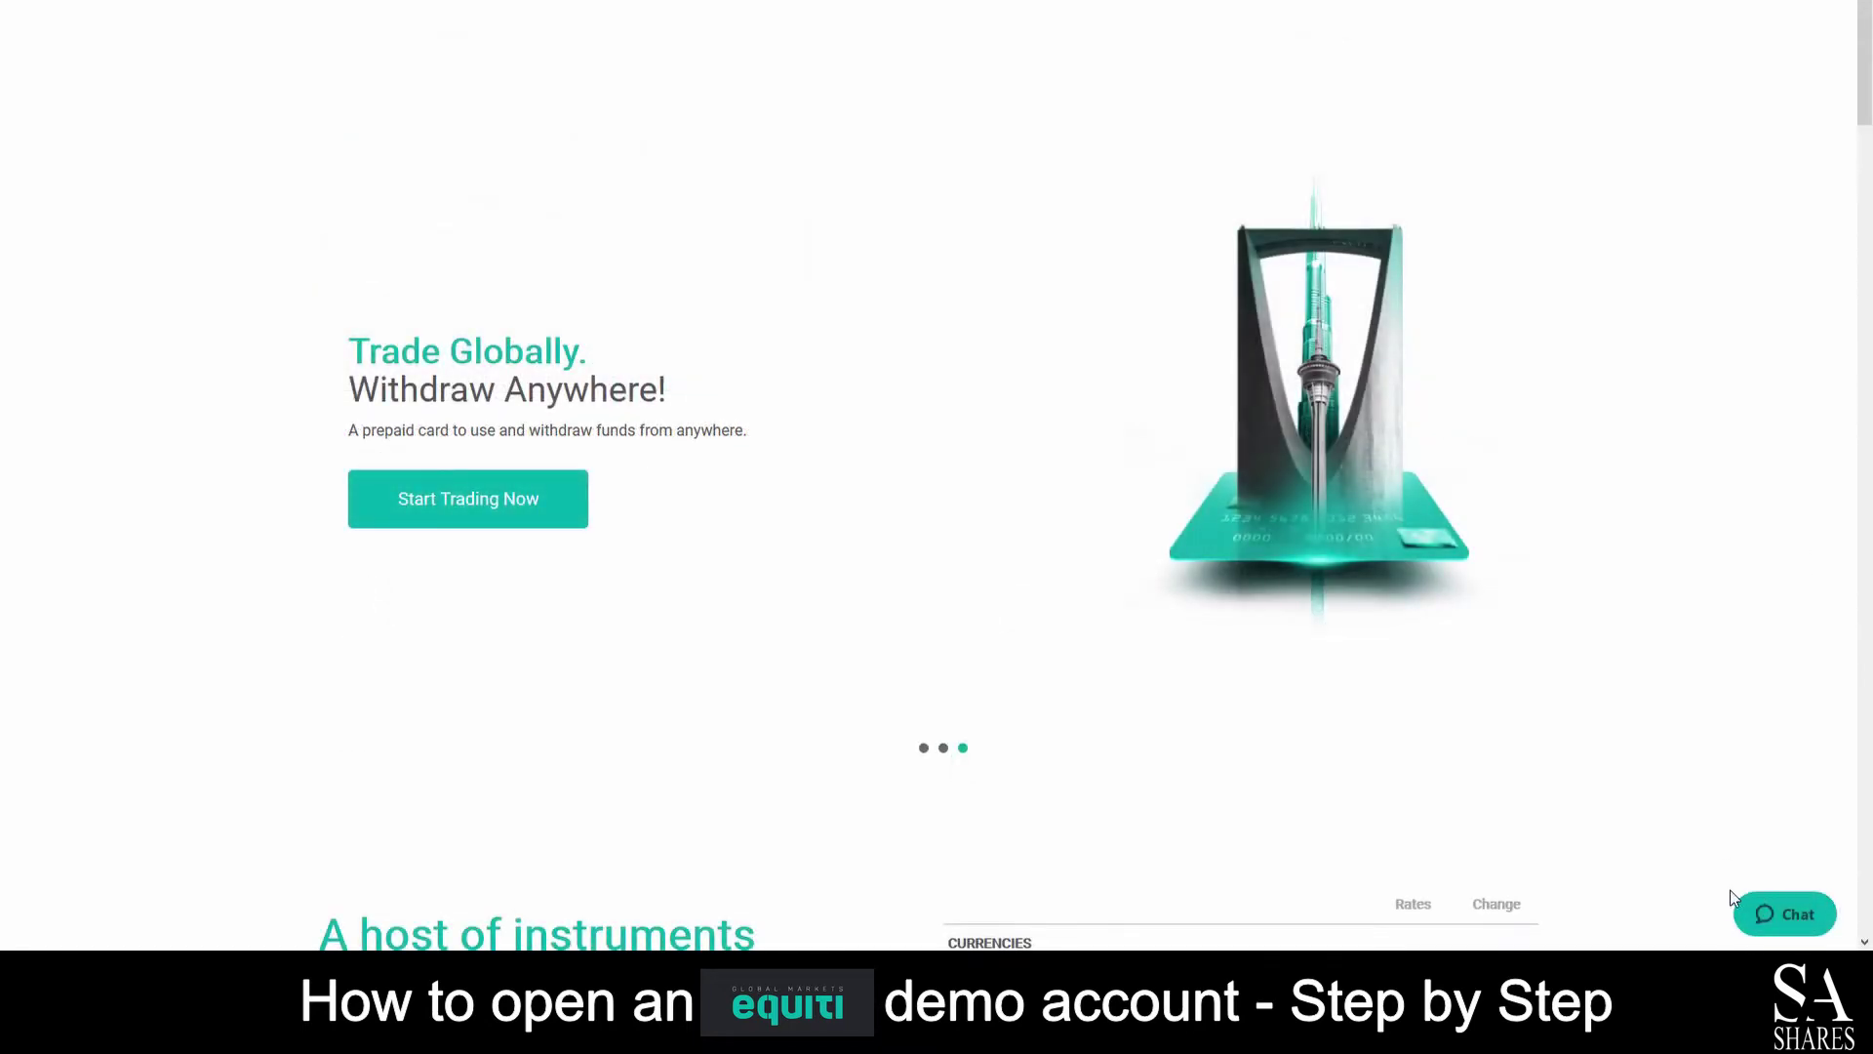
- Open the live chat support form, then begin creating a free Equiti demo account
click(1800, 917)
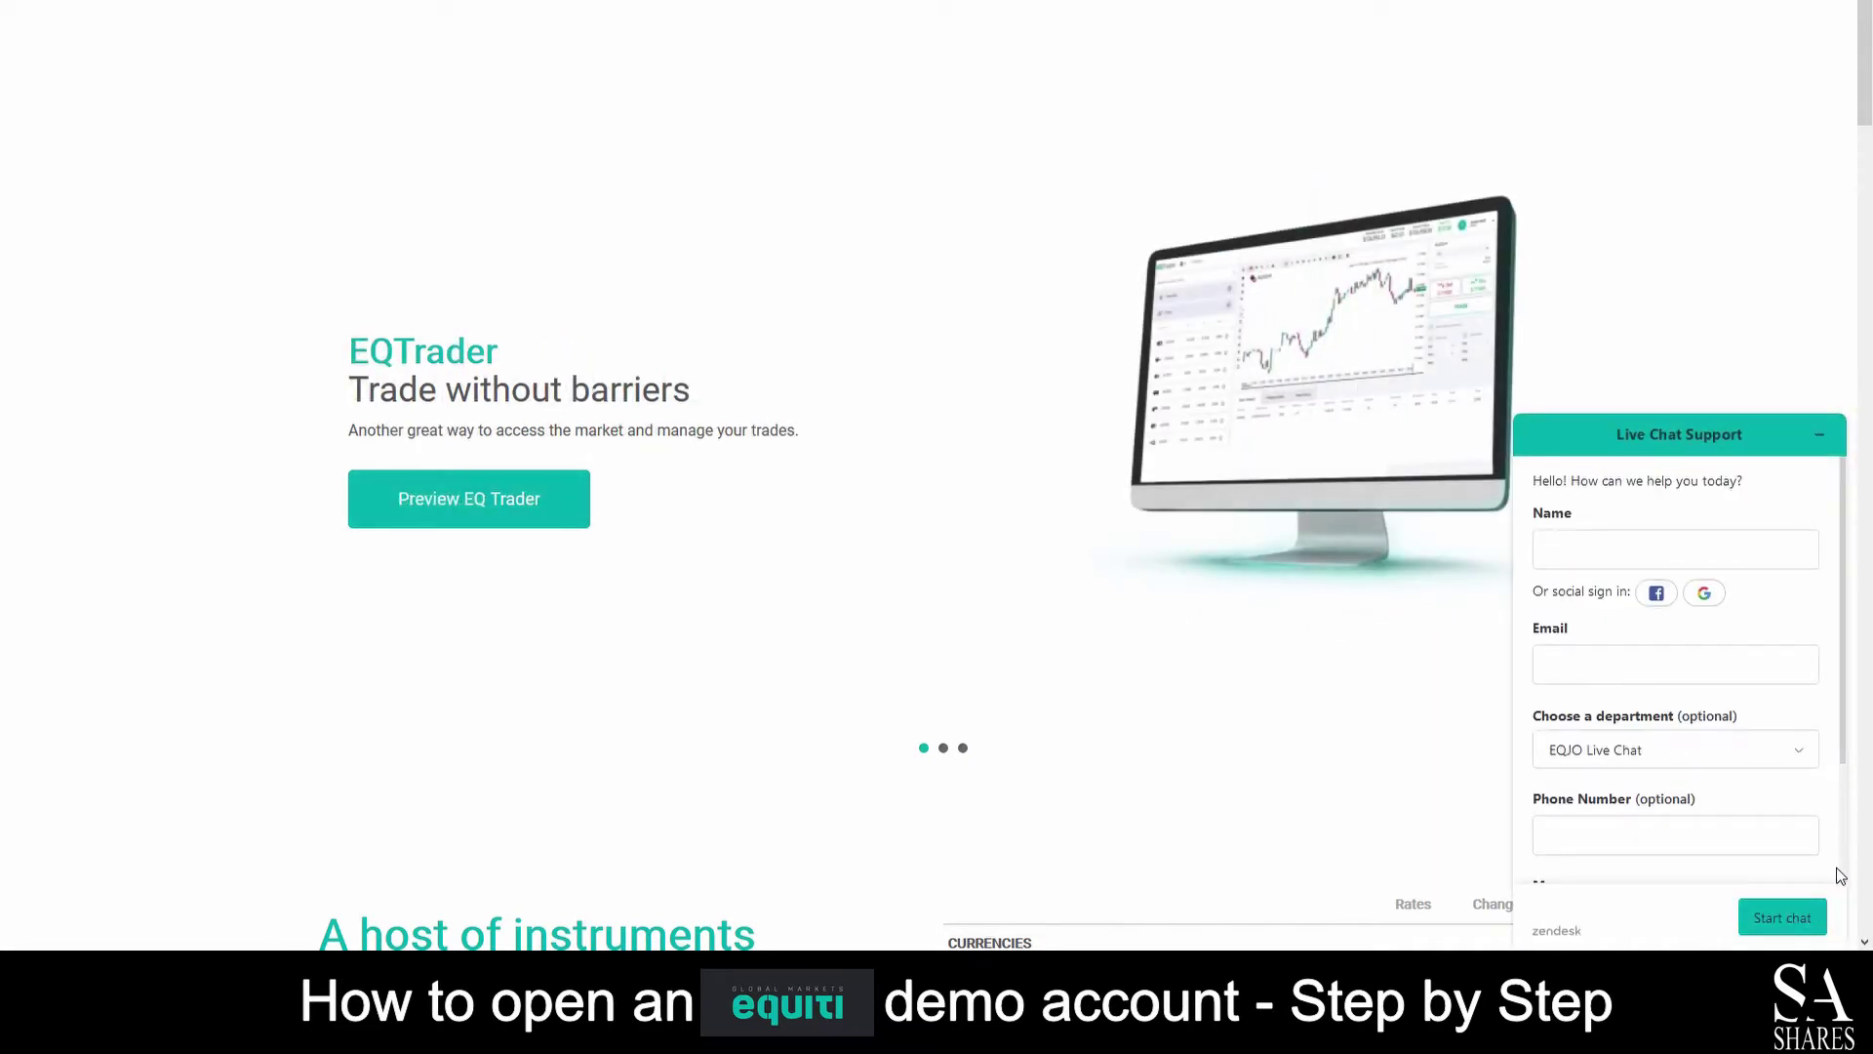
drag(1846, 735, 1850, 777)
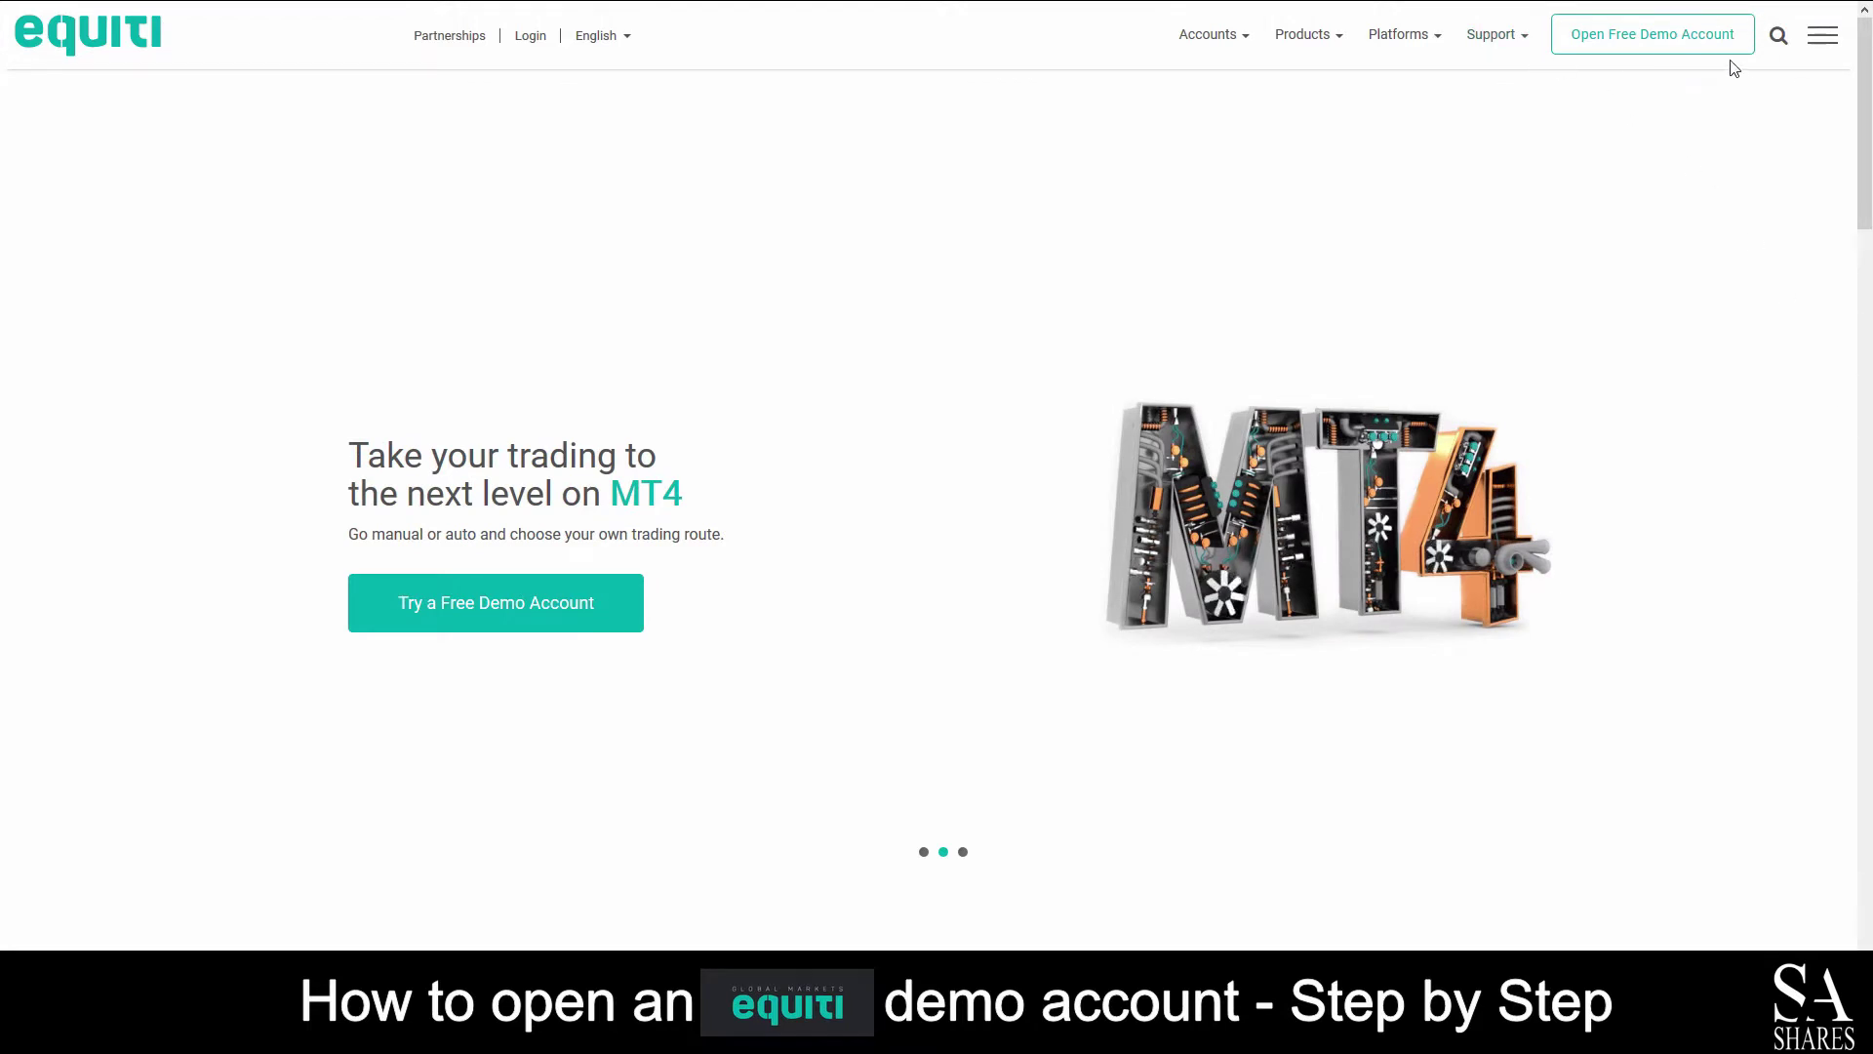
click(1626, 37)
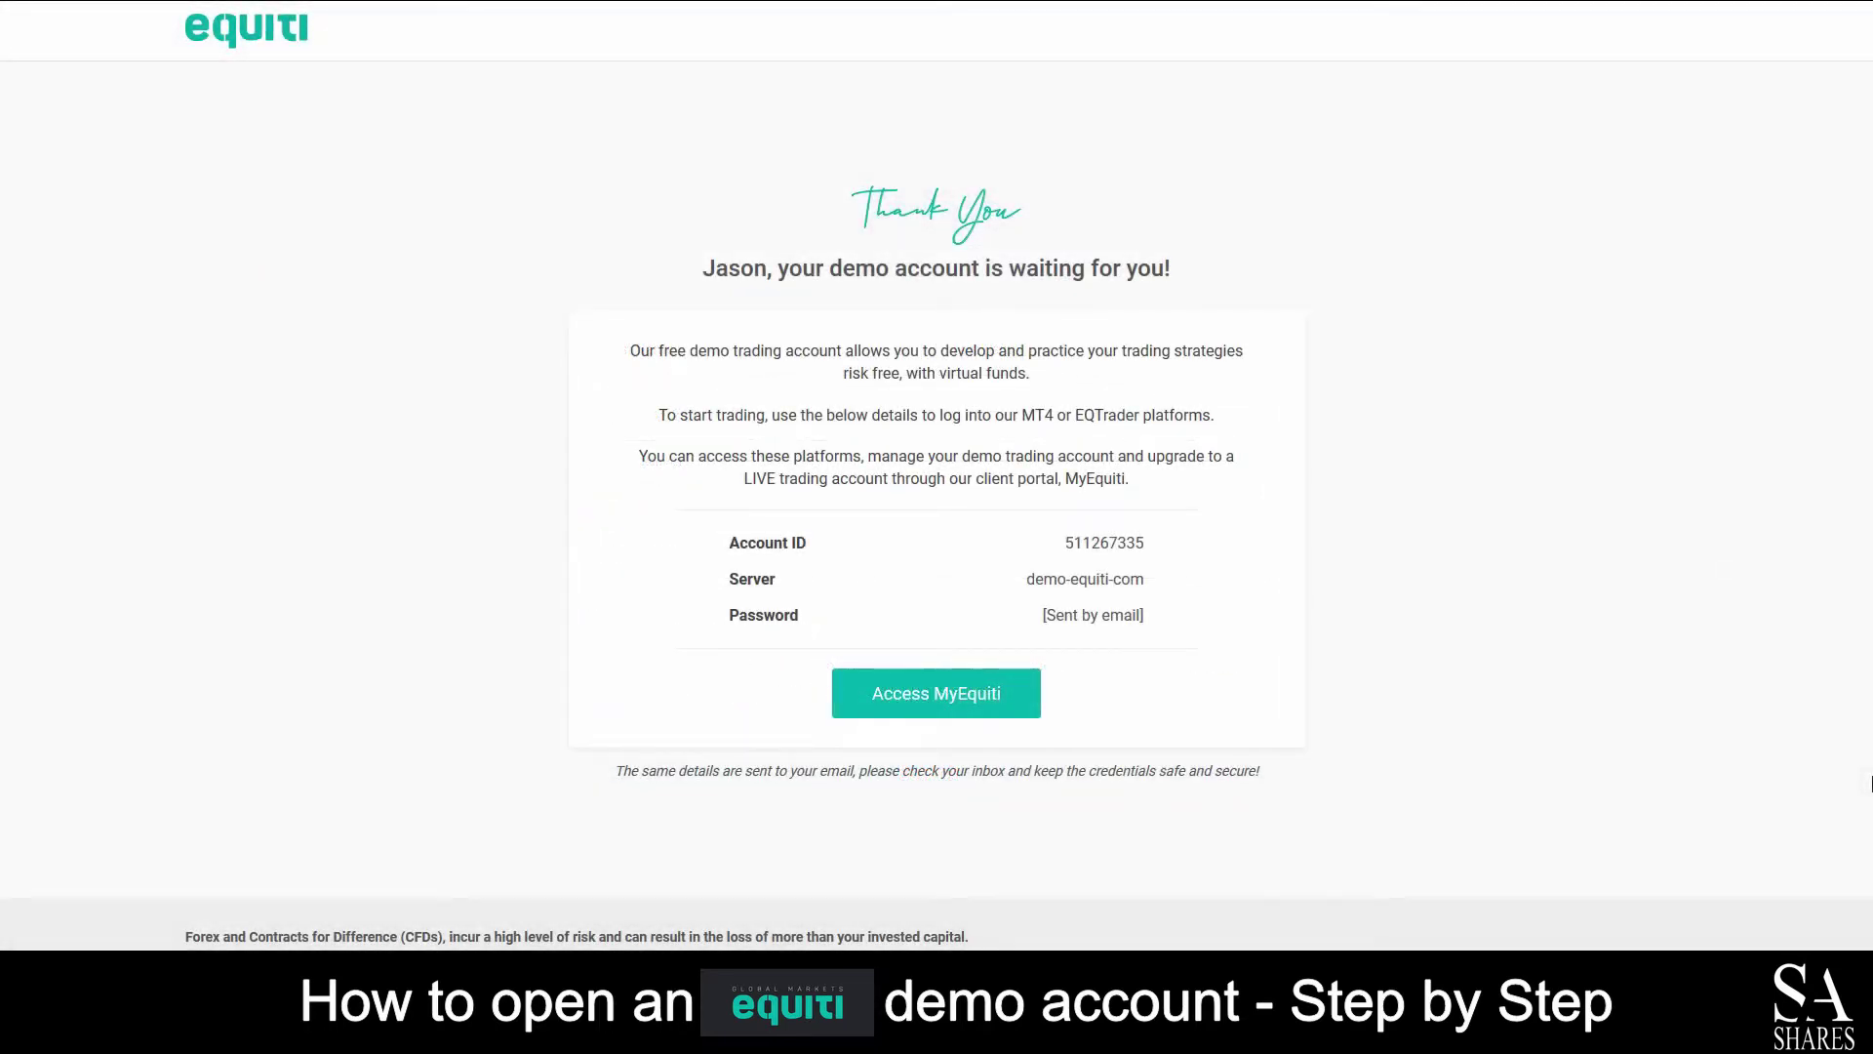
- From the MyEquiti client portal, download the MT4 desktop installer for the new demo account
click(938, 694)
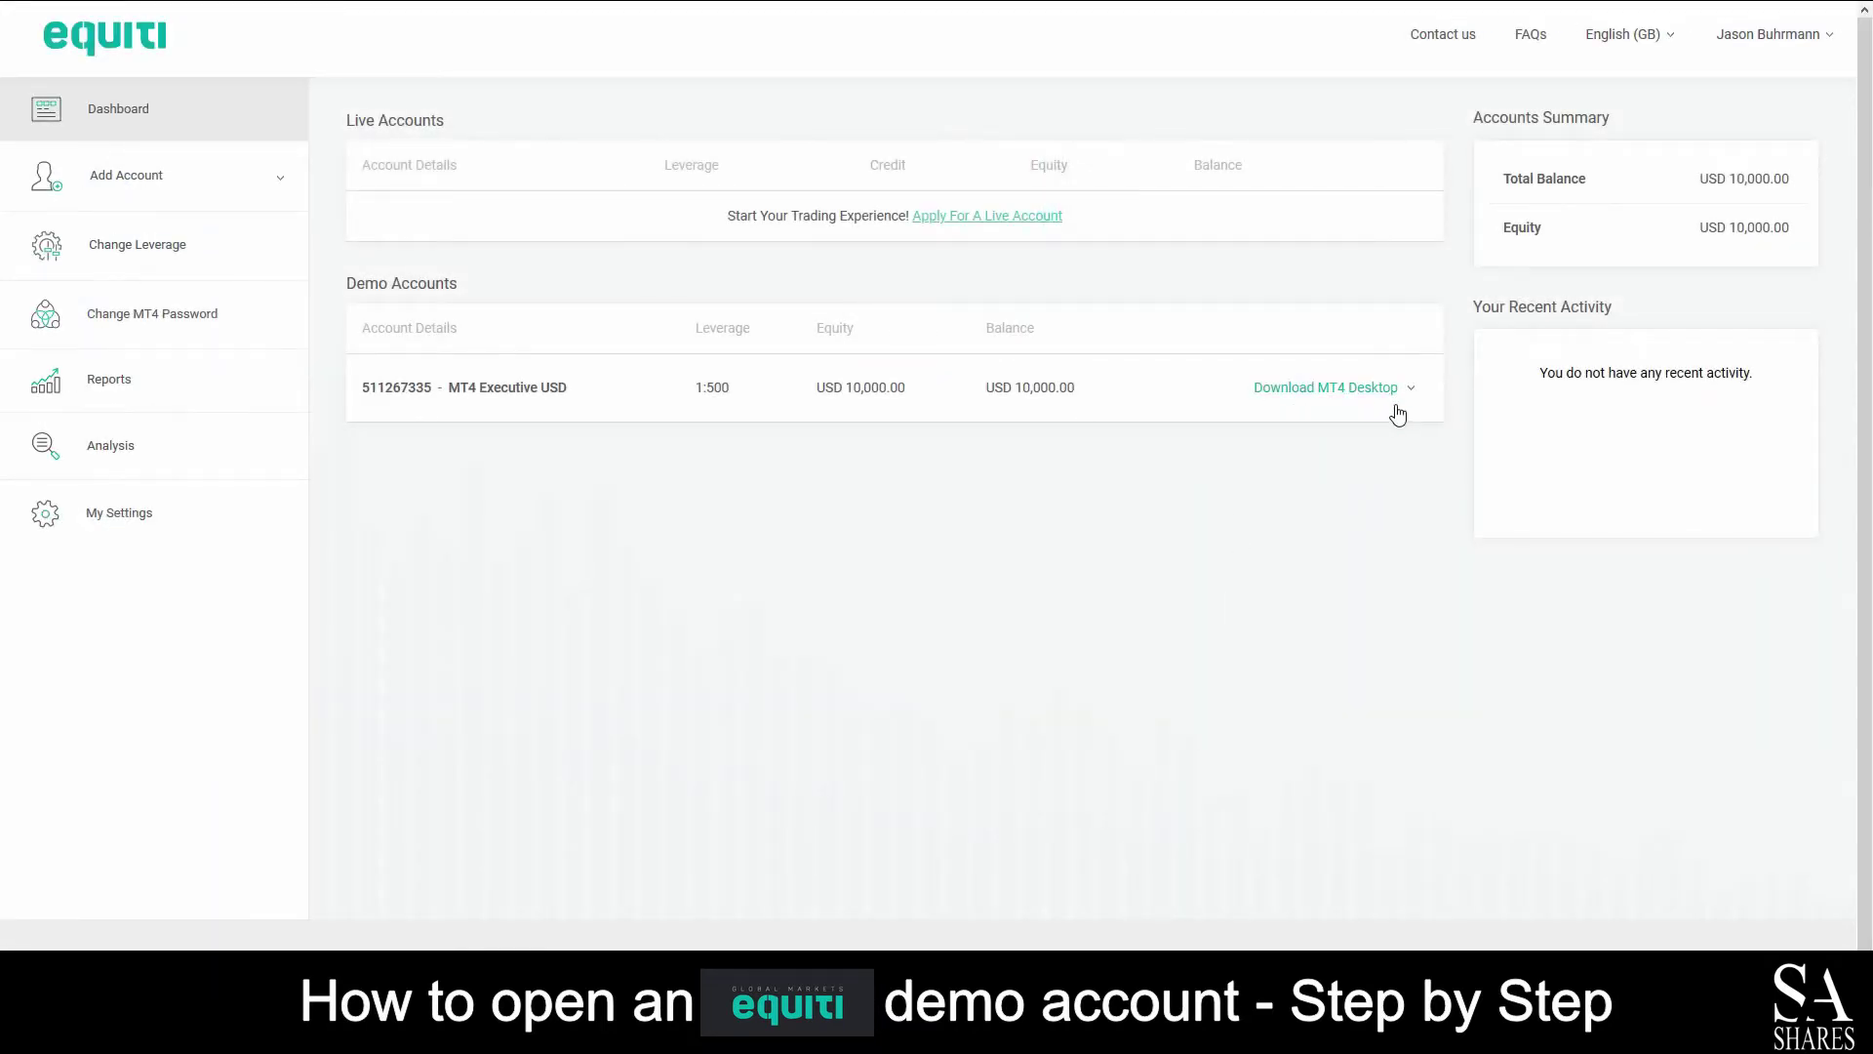
click(1304, 390)
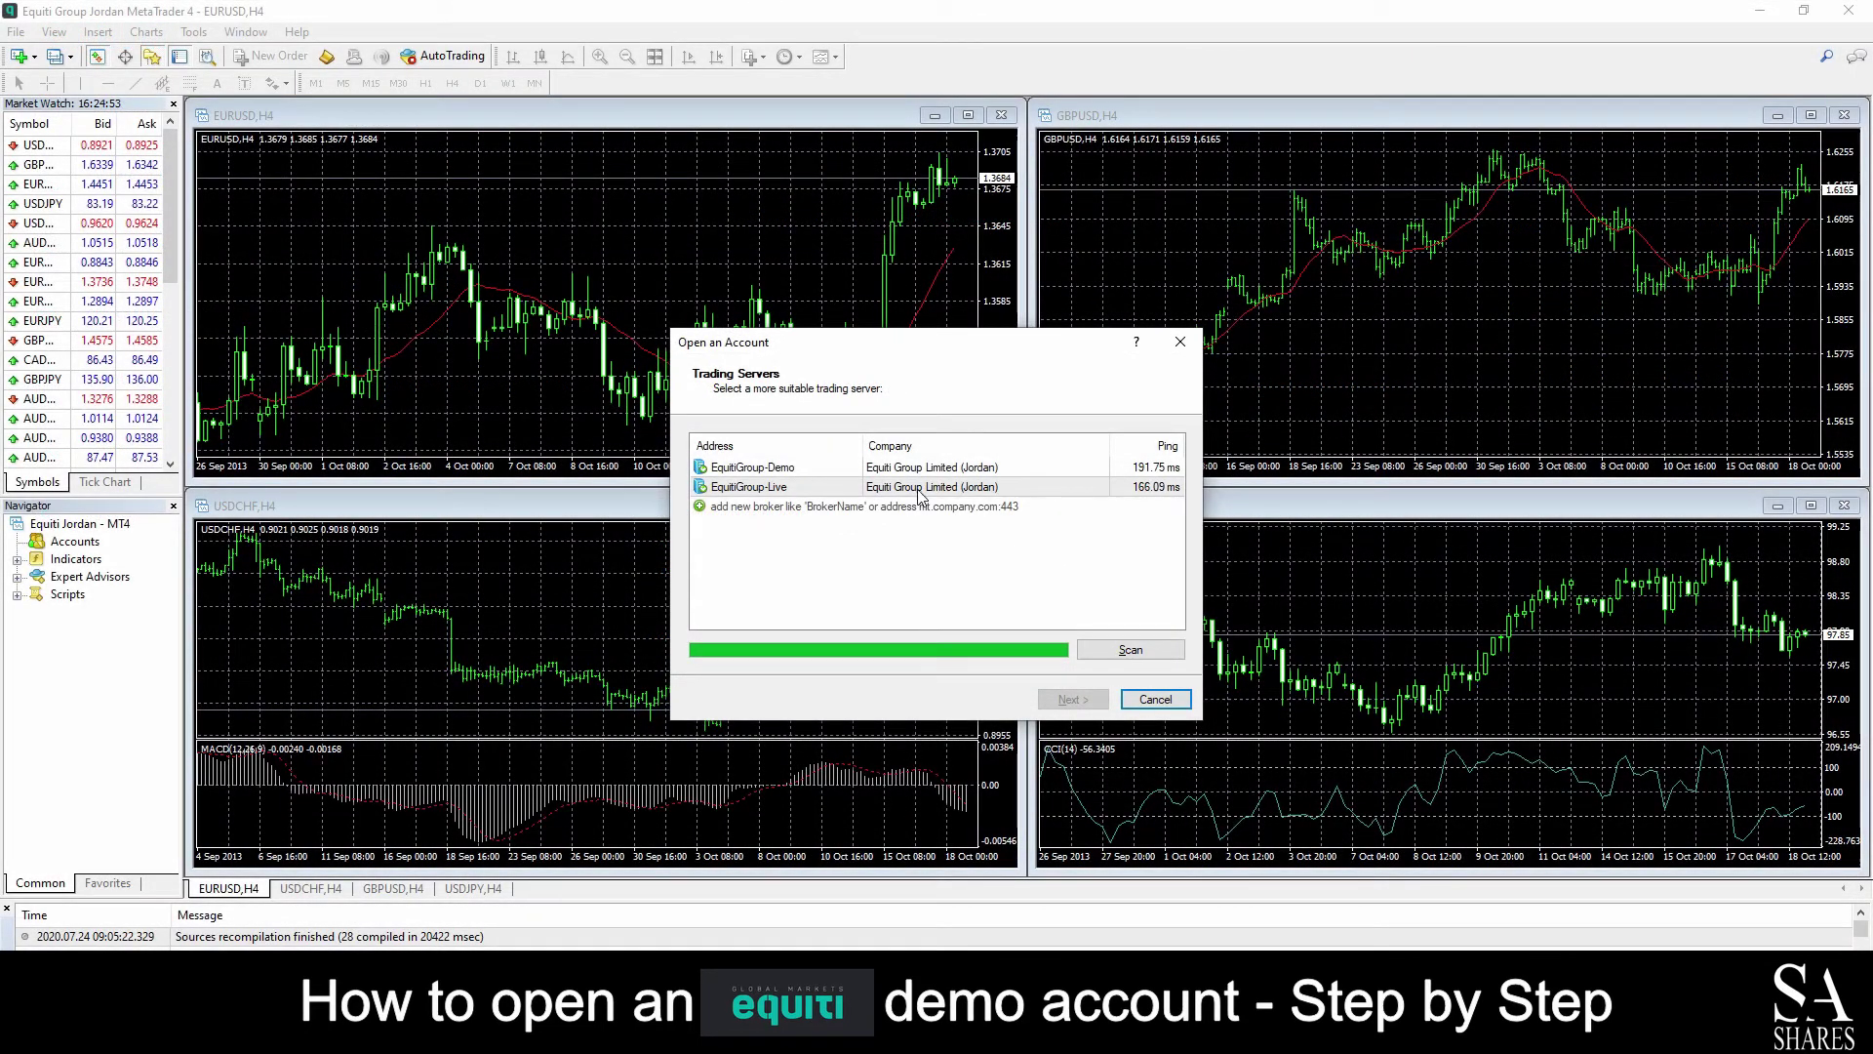
- Log into the existing demo trade account on the EquitiGroup-Demo server
click(927, 473)
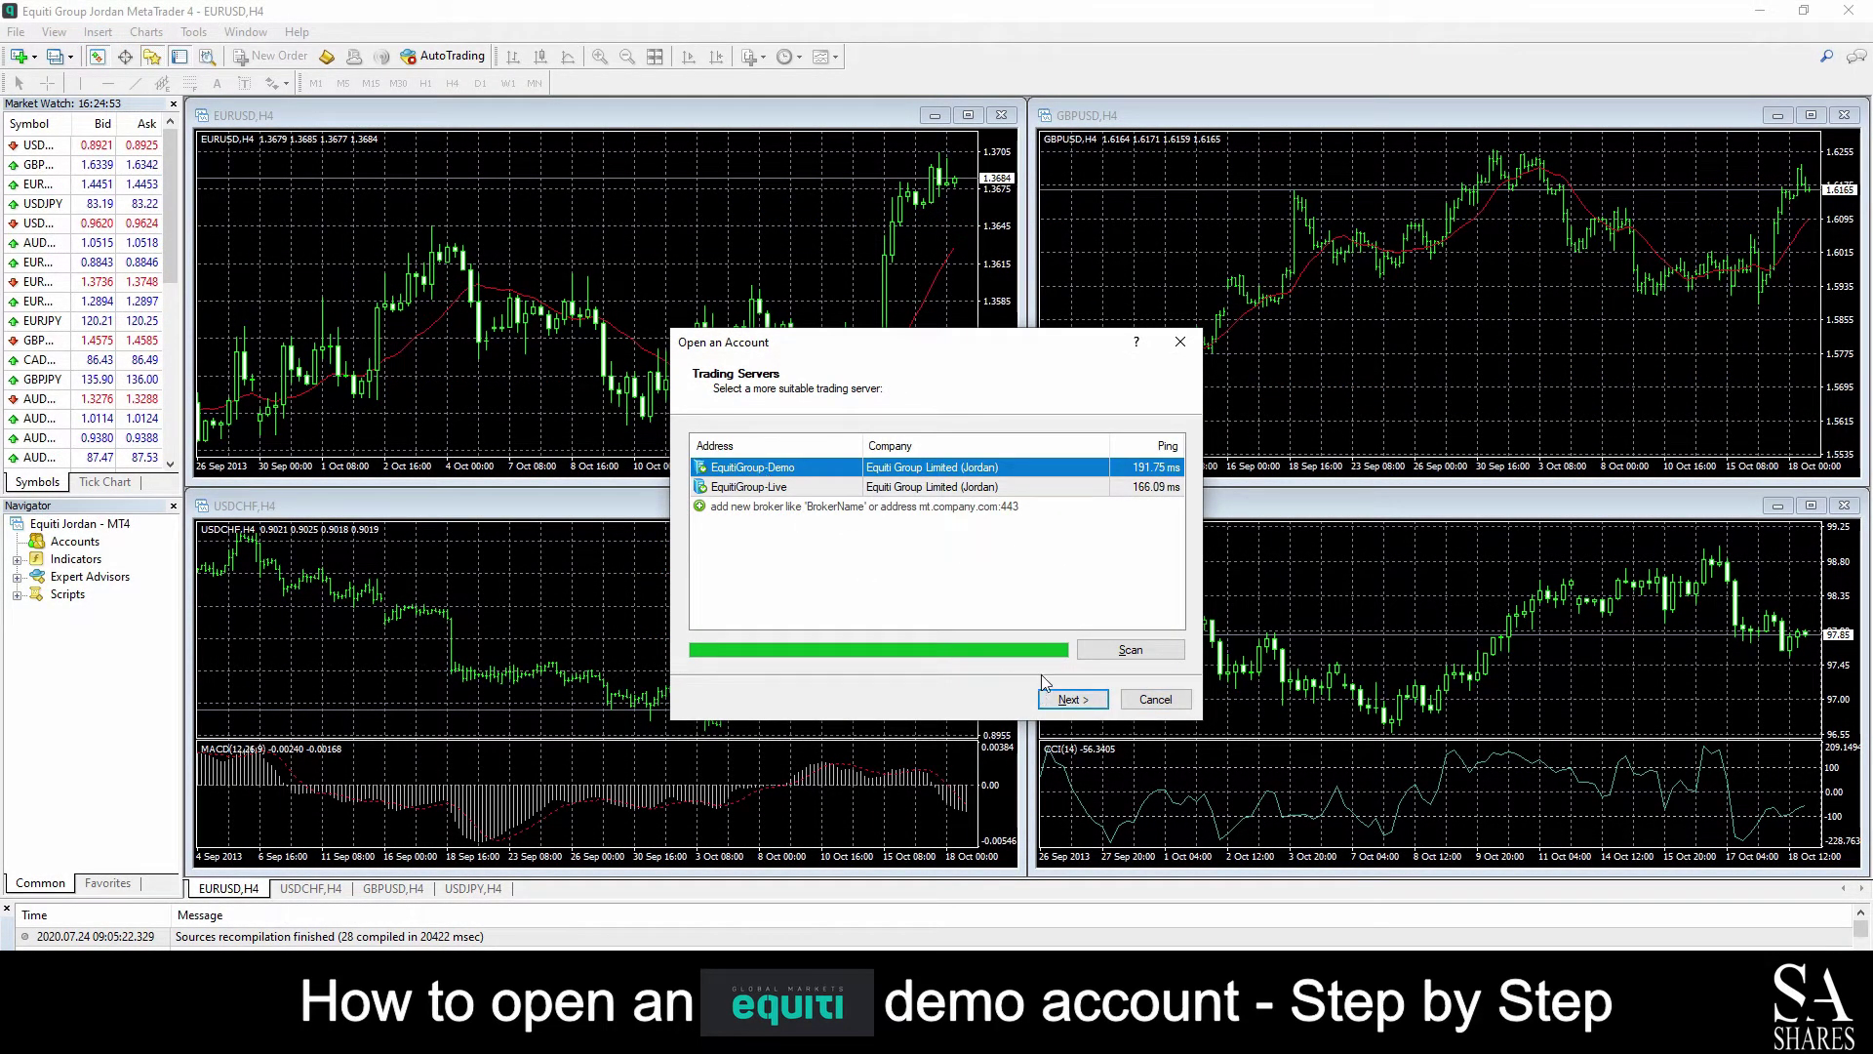
click(1058, 698)
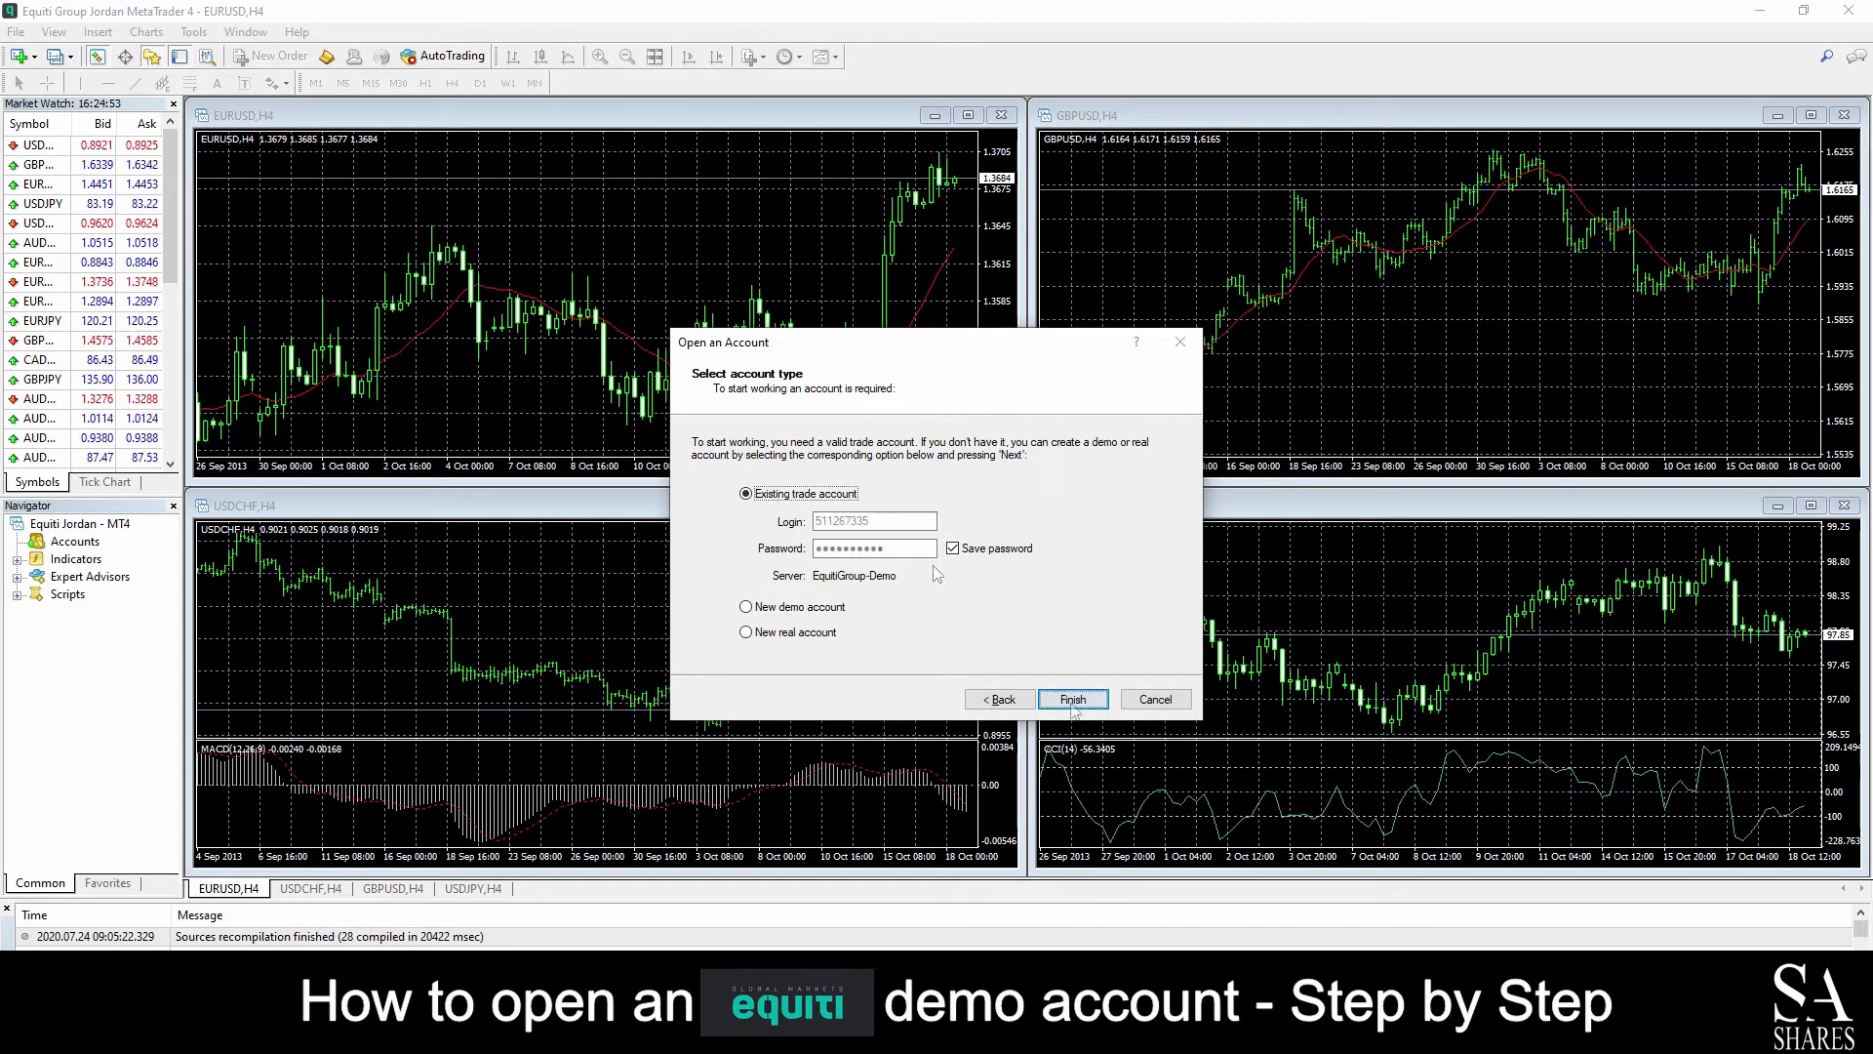
click(1071, 699)
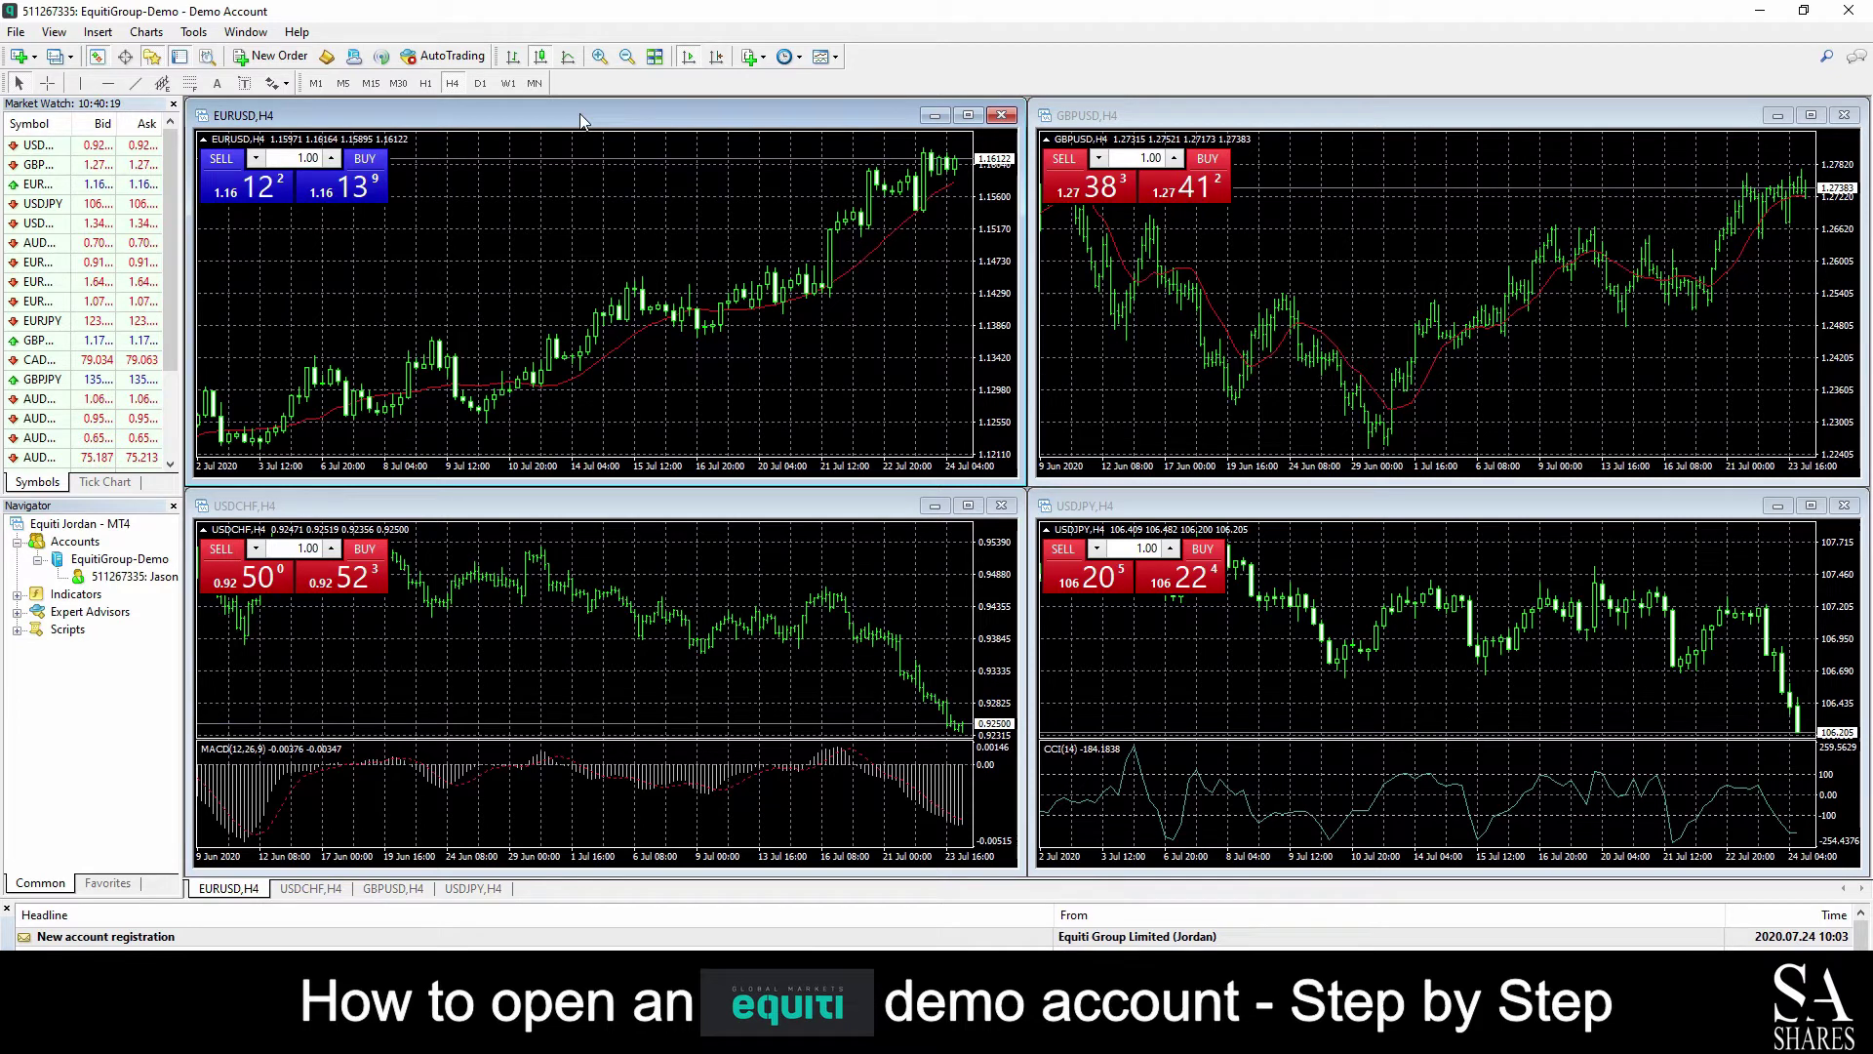
- Try the line and bar views on the EURUSD chart, then return it to candlesticks
click(566, 56)
click(539, 57)
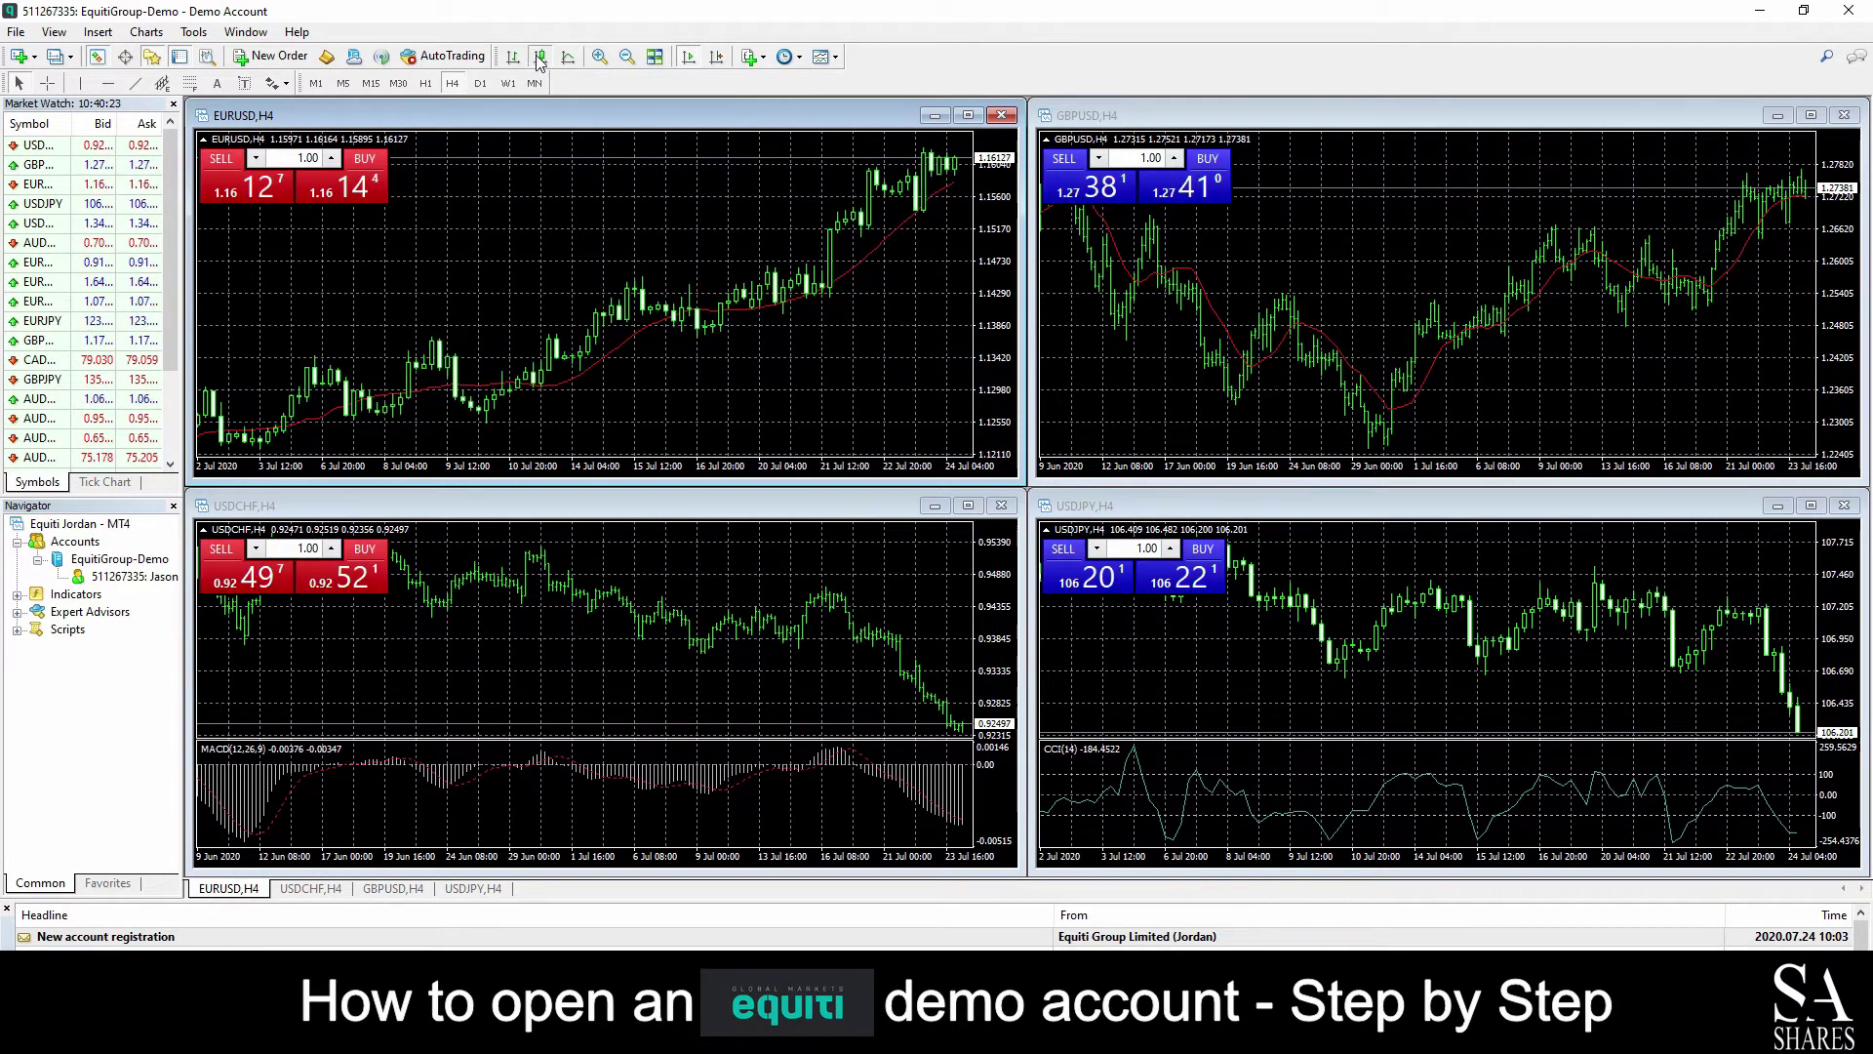
click(513, 58)
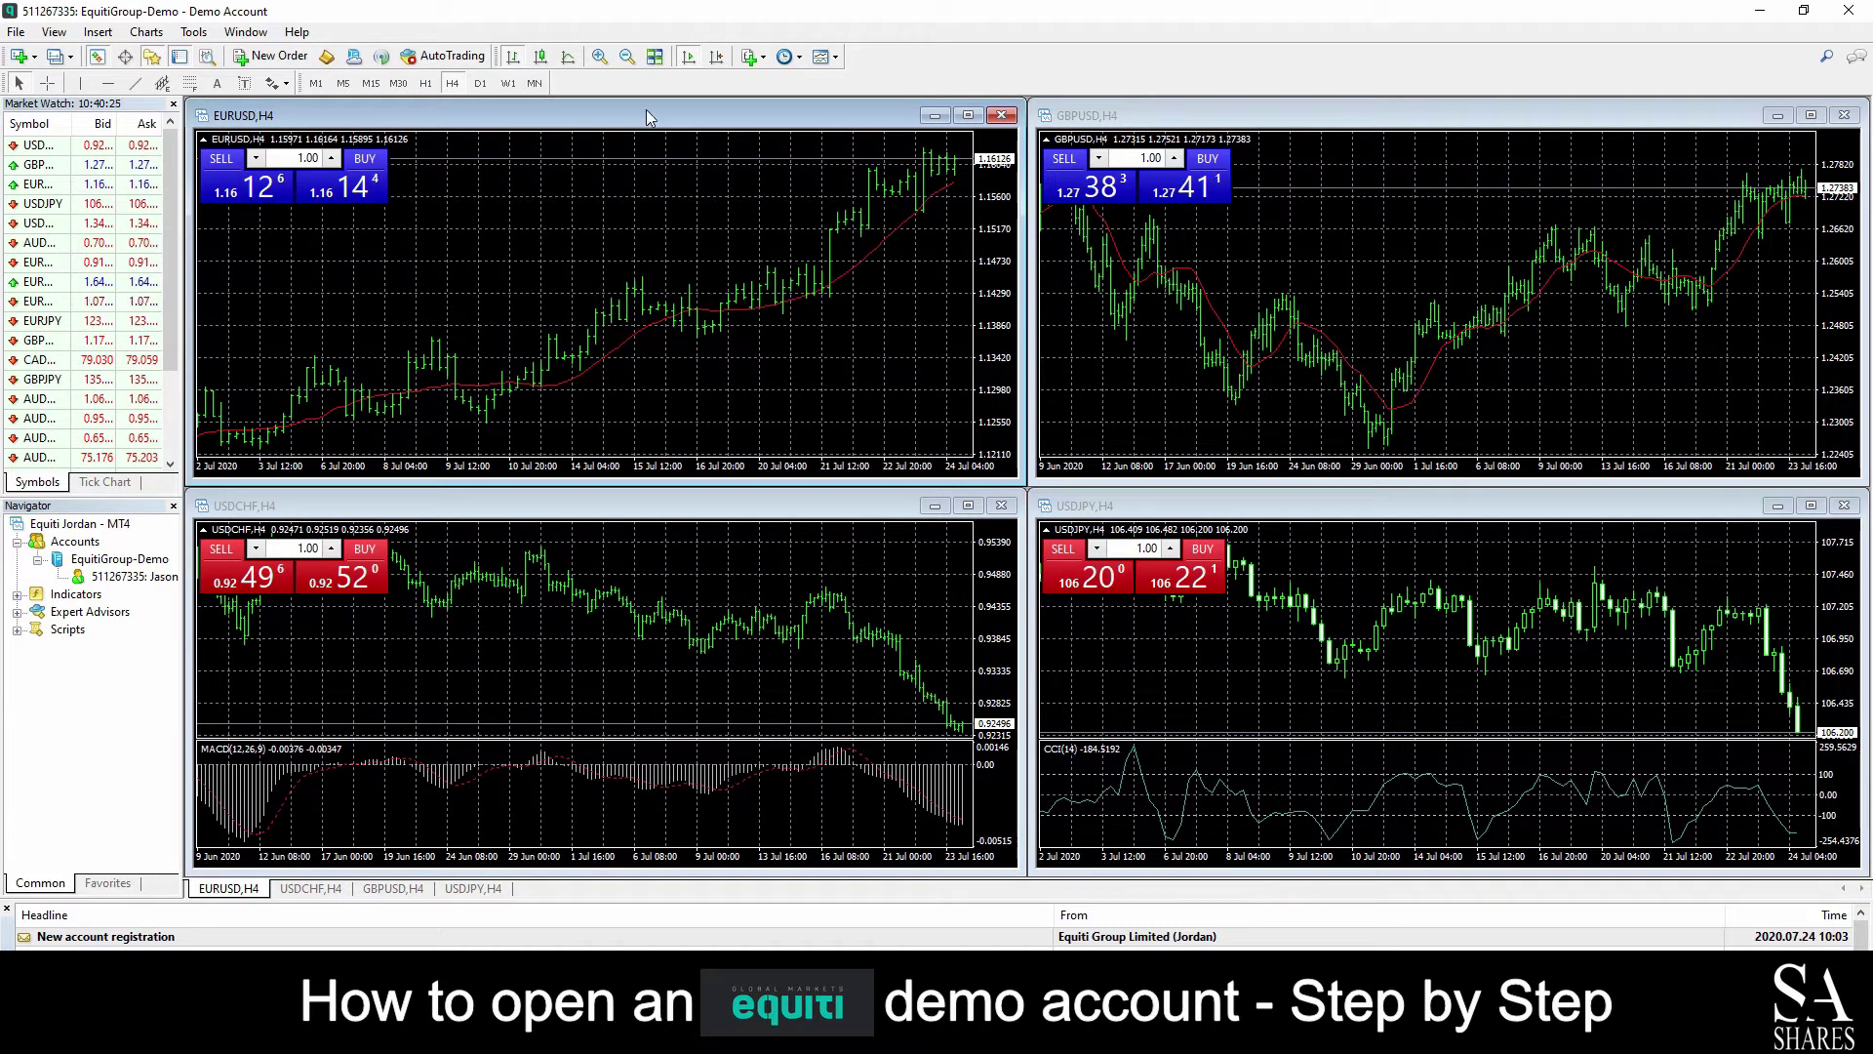
key(alt+2)
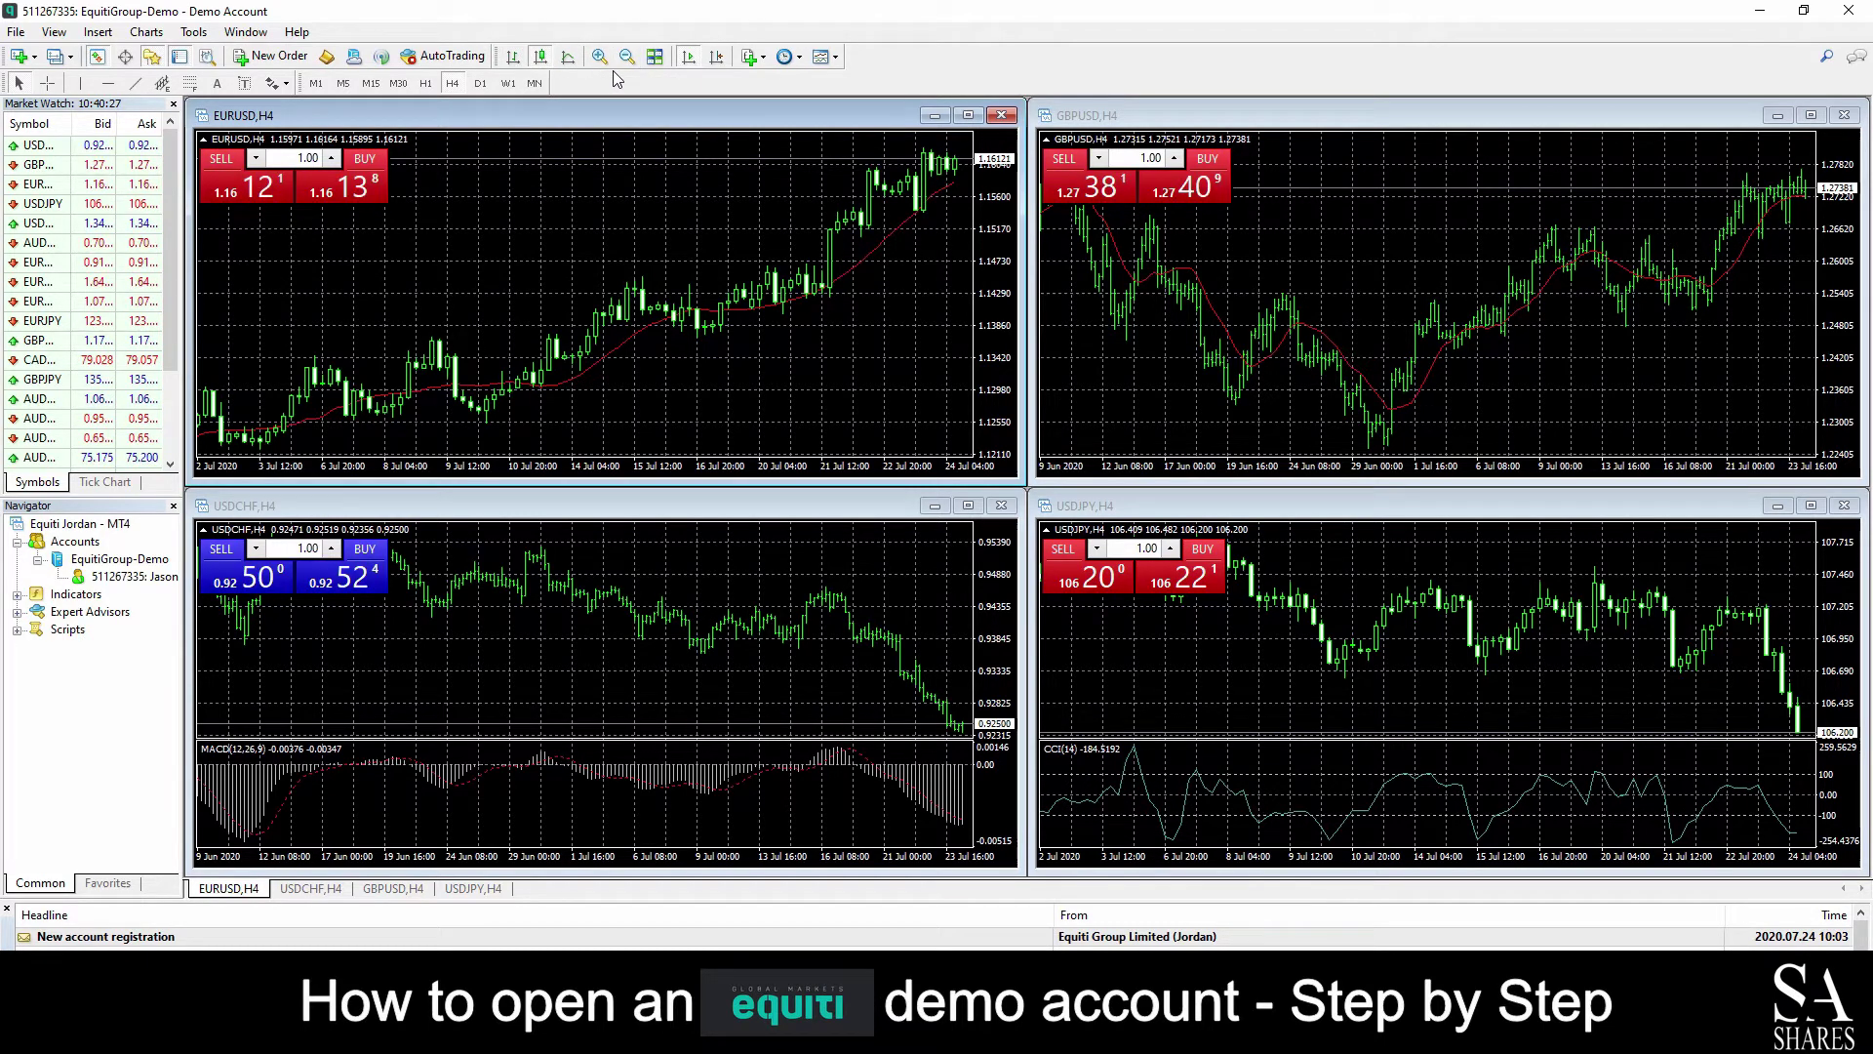
- Zoom the EURUSD chart in one step and maximize it to fill the workspace
click(600, 57)
click(600, 57)
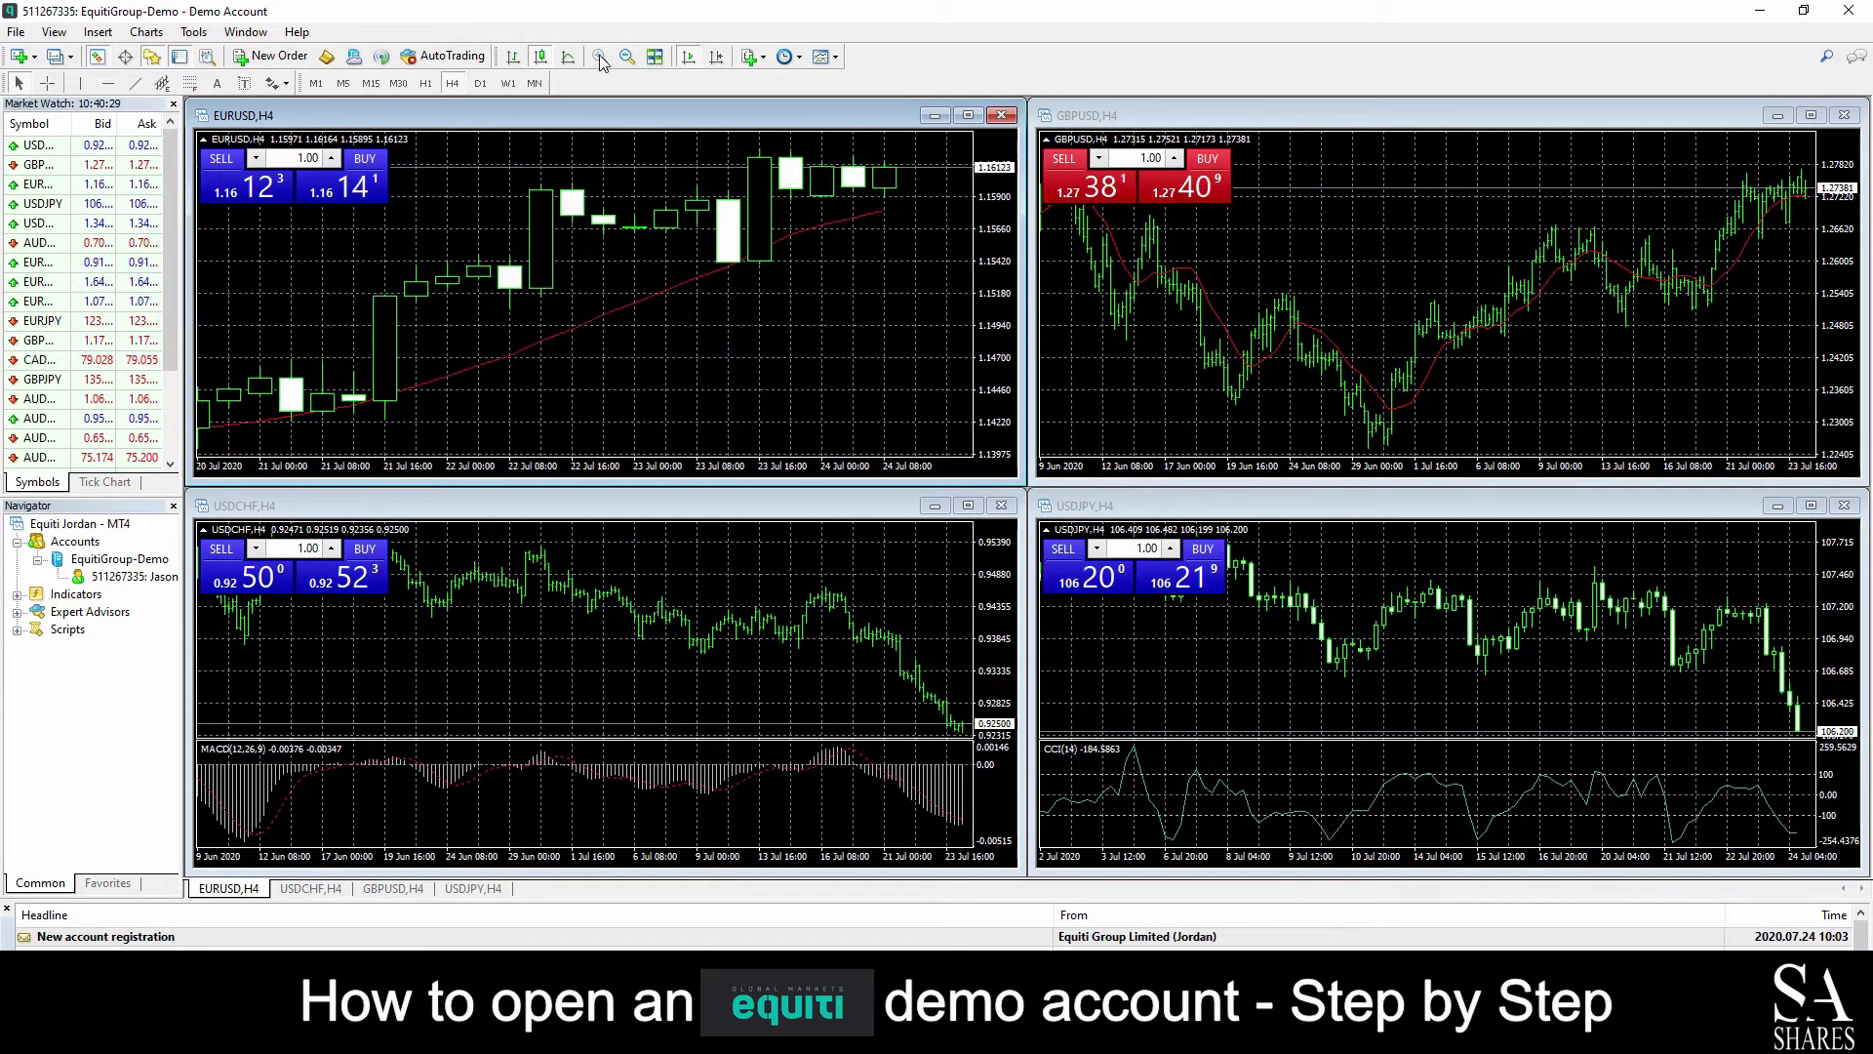
click(625, 57)
click(625, 56)
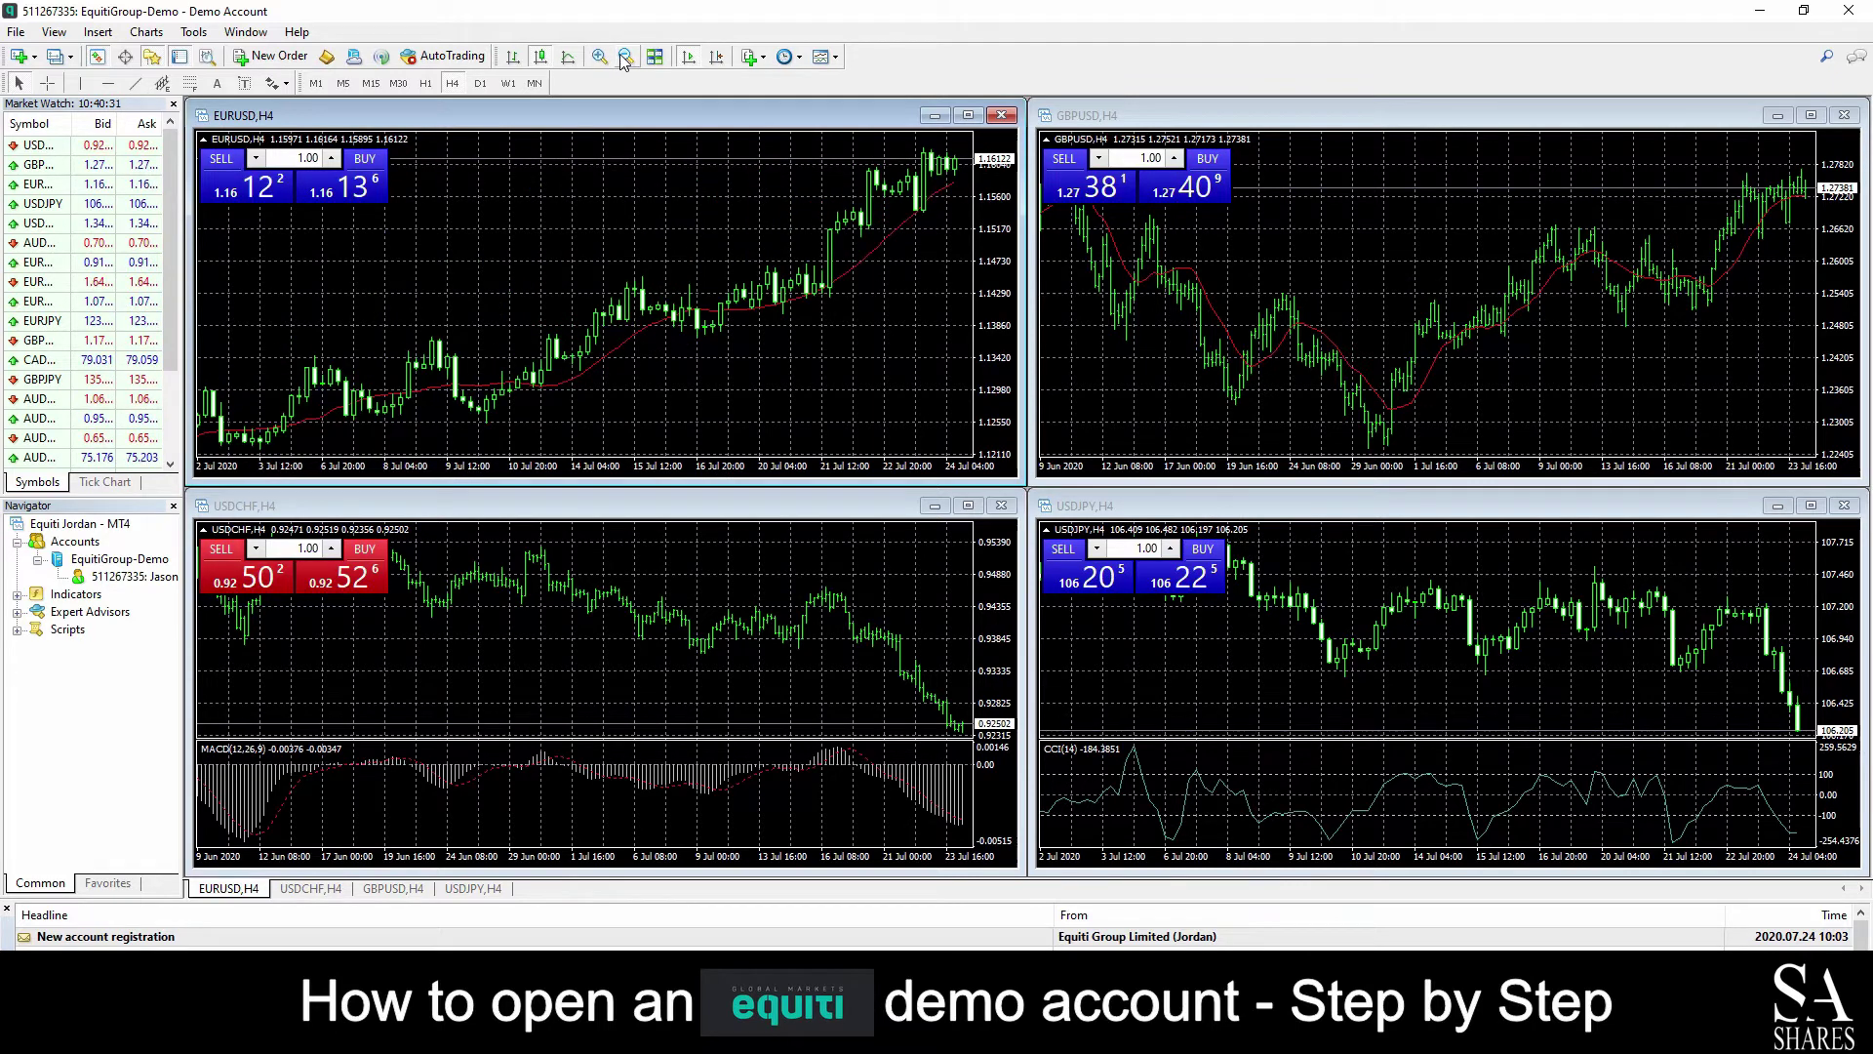
click(600, 57)
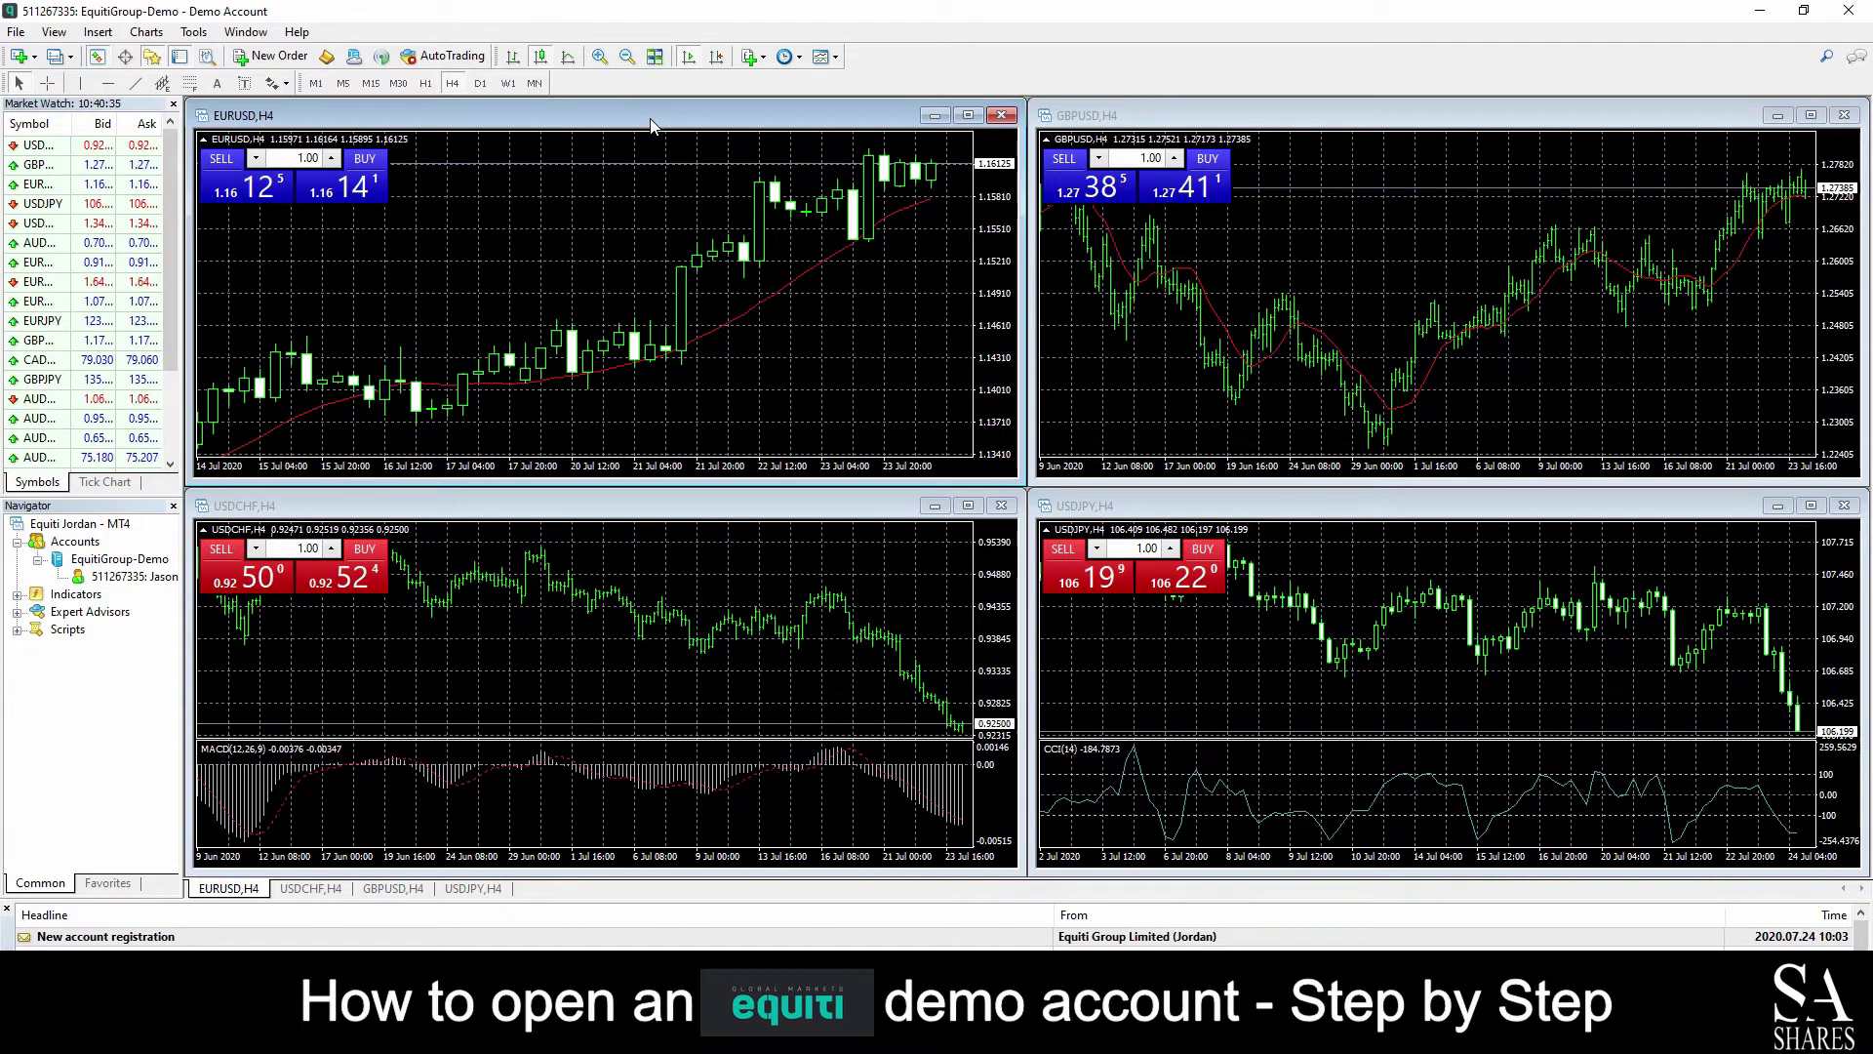
click(967, 115)
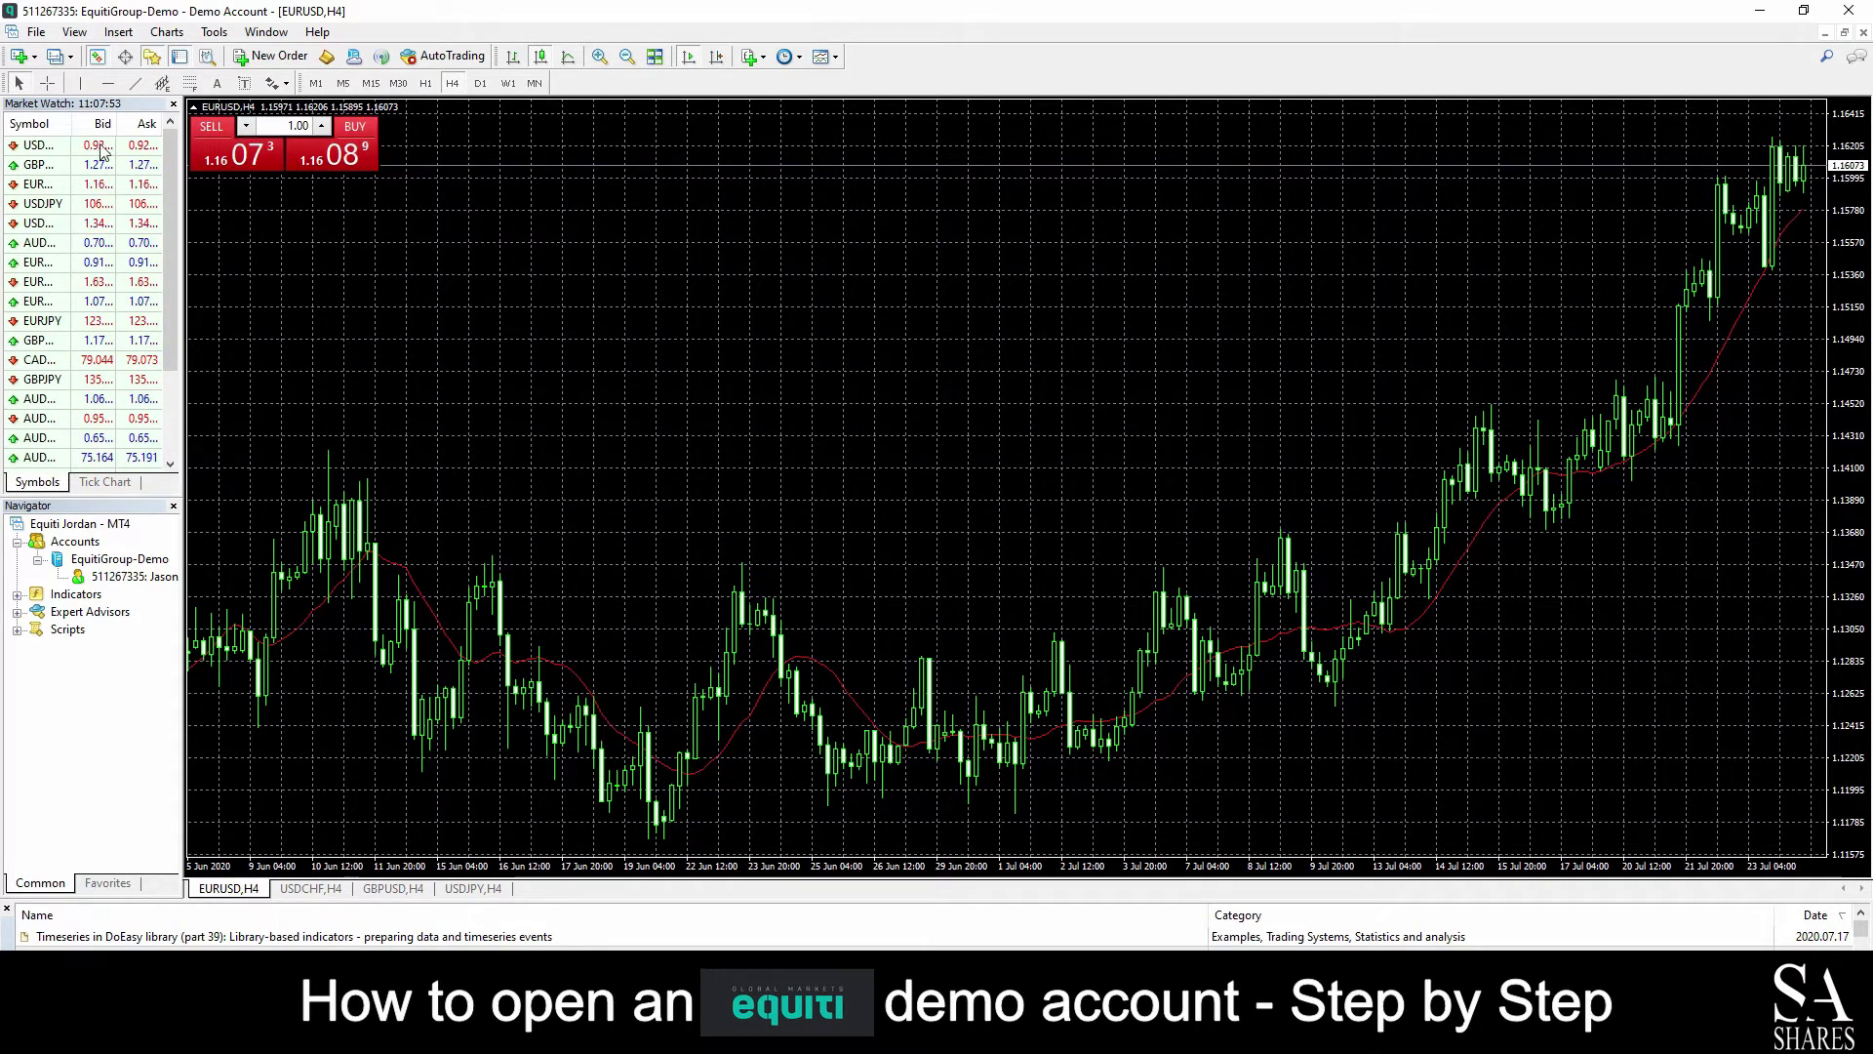
mouse_move(90, 171)
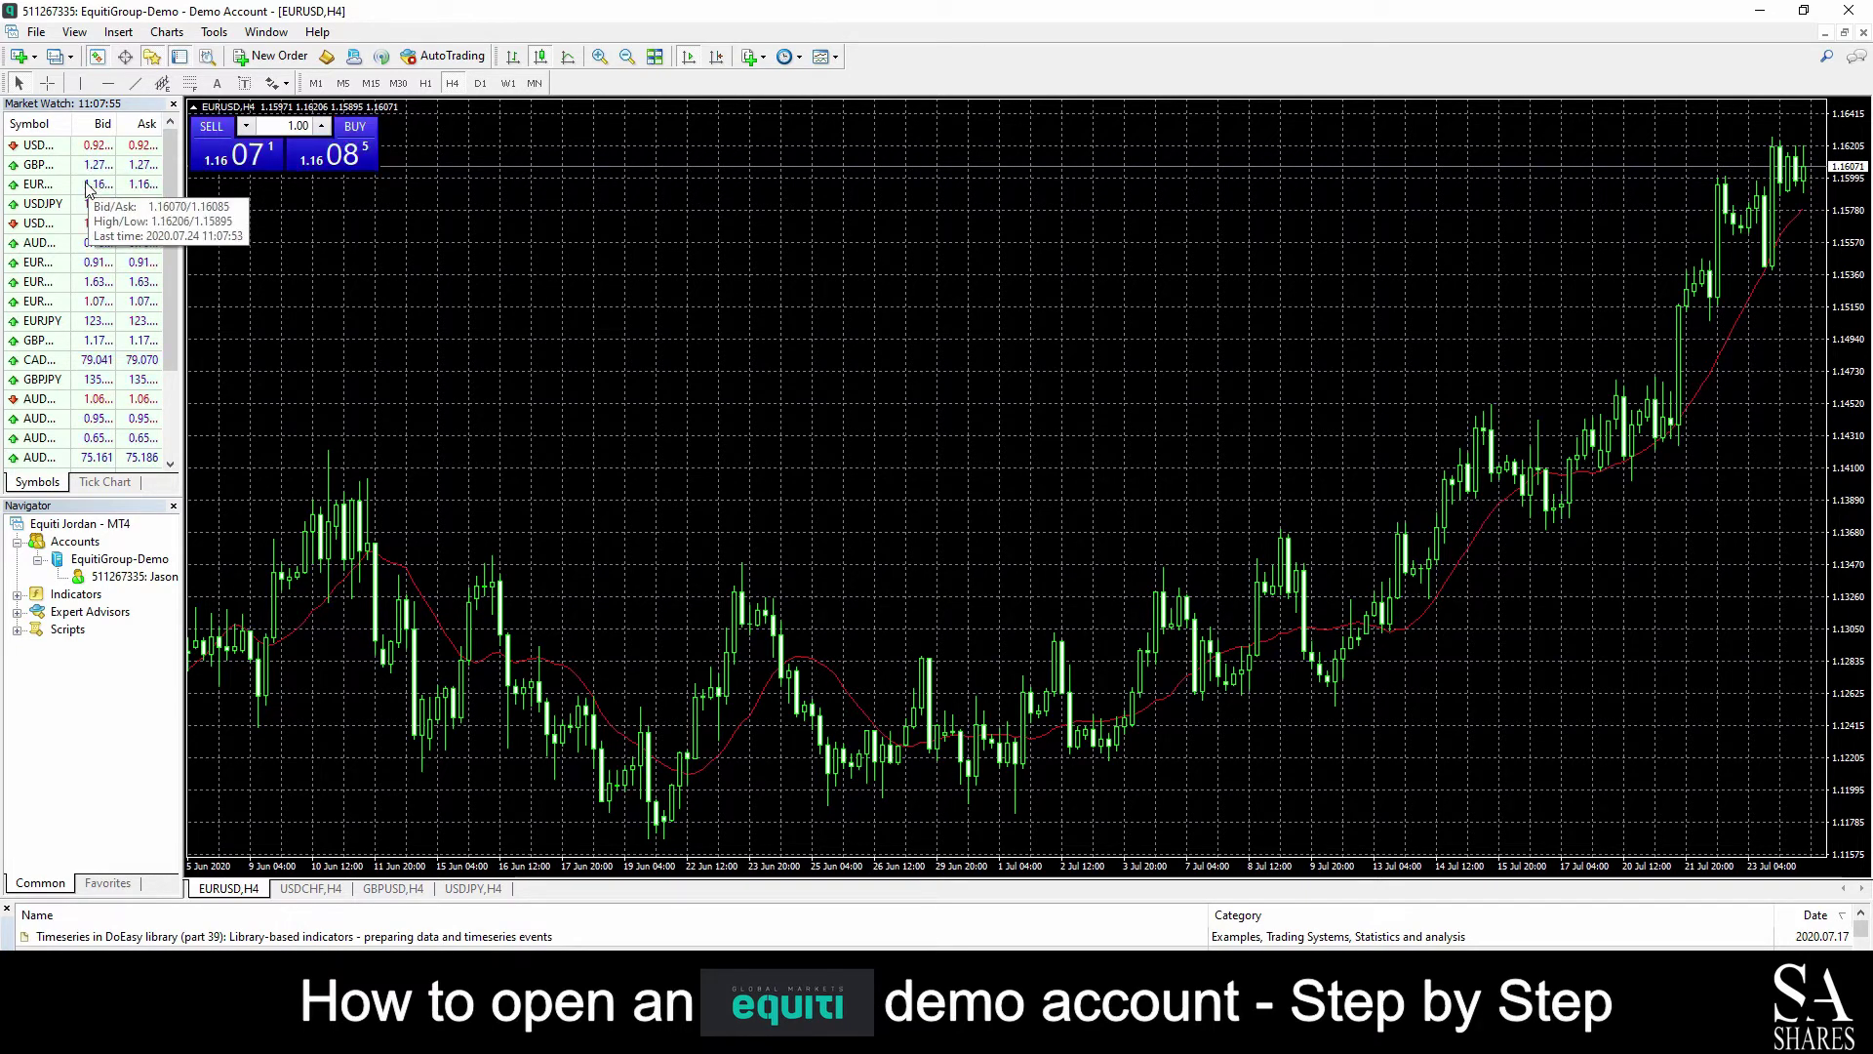
mouse_move(101, 208)
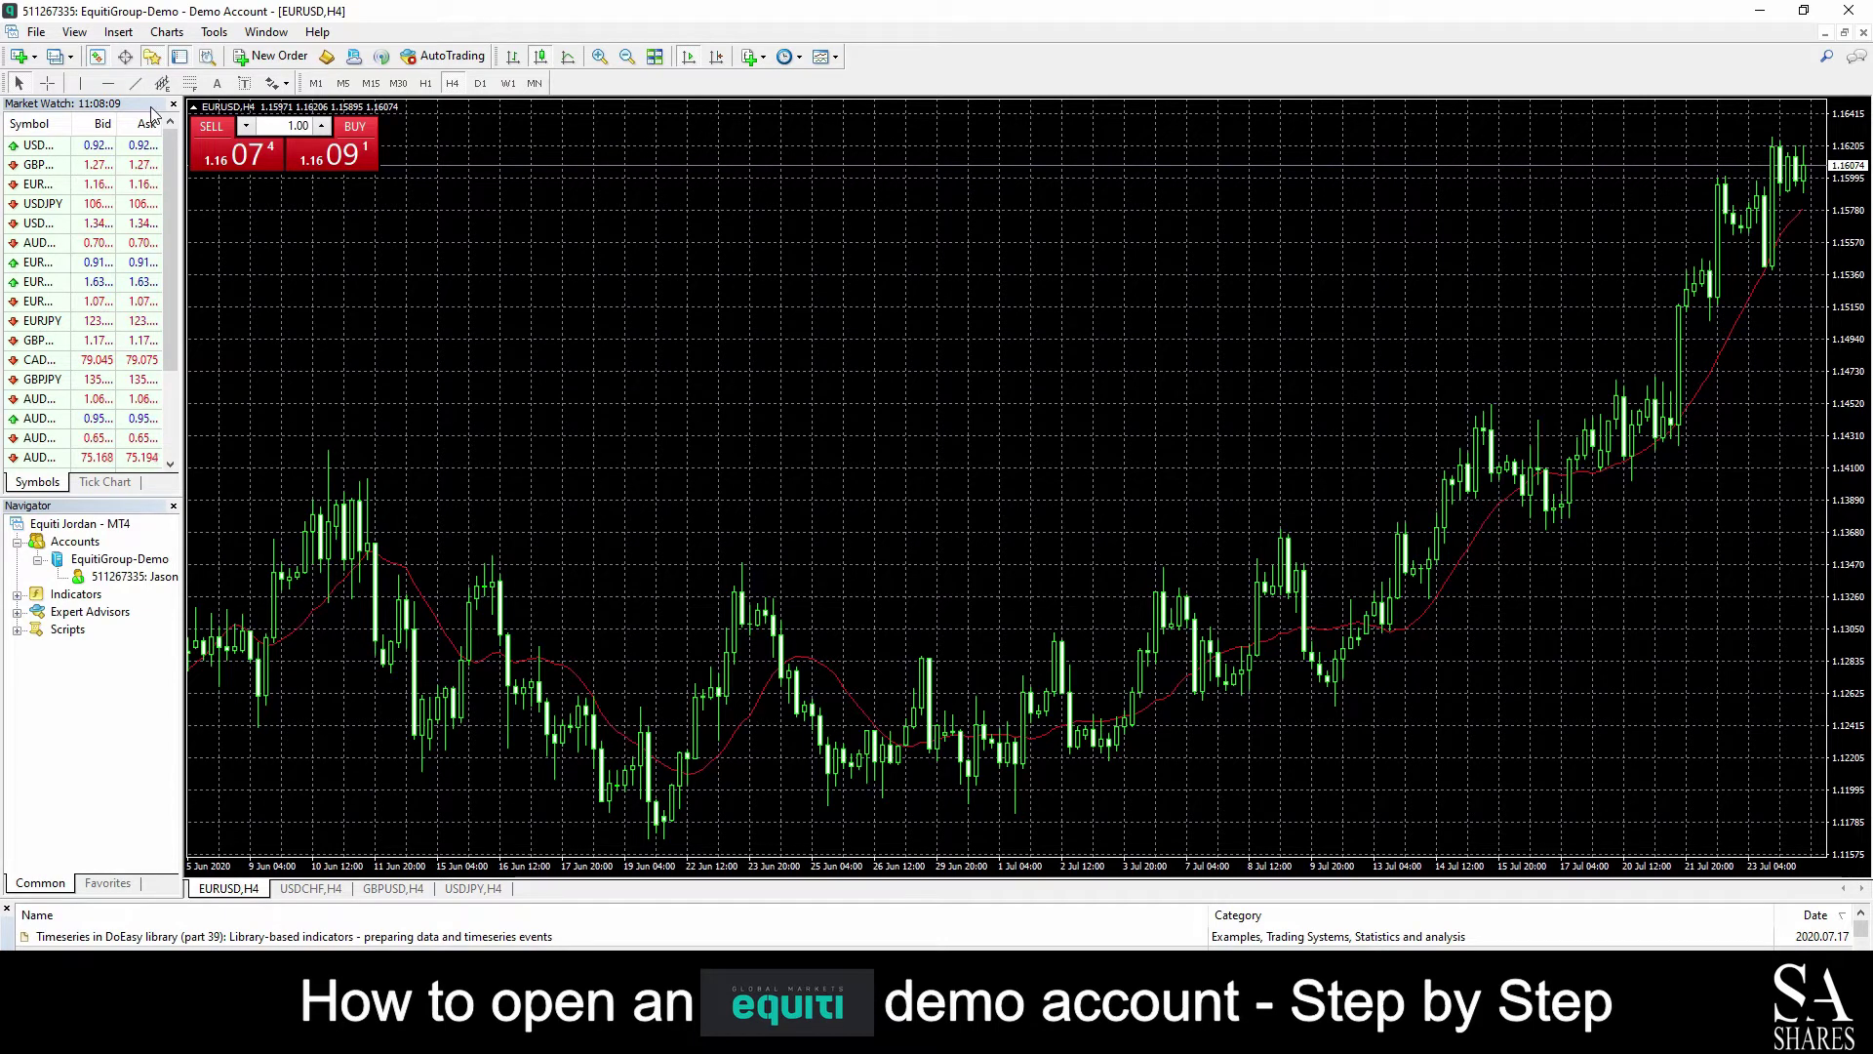
right_click(57, 147)
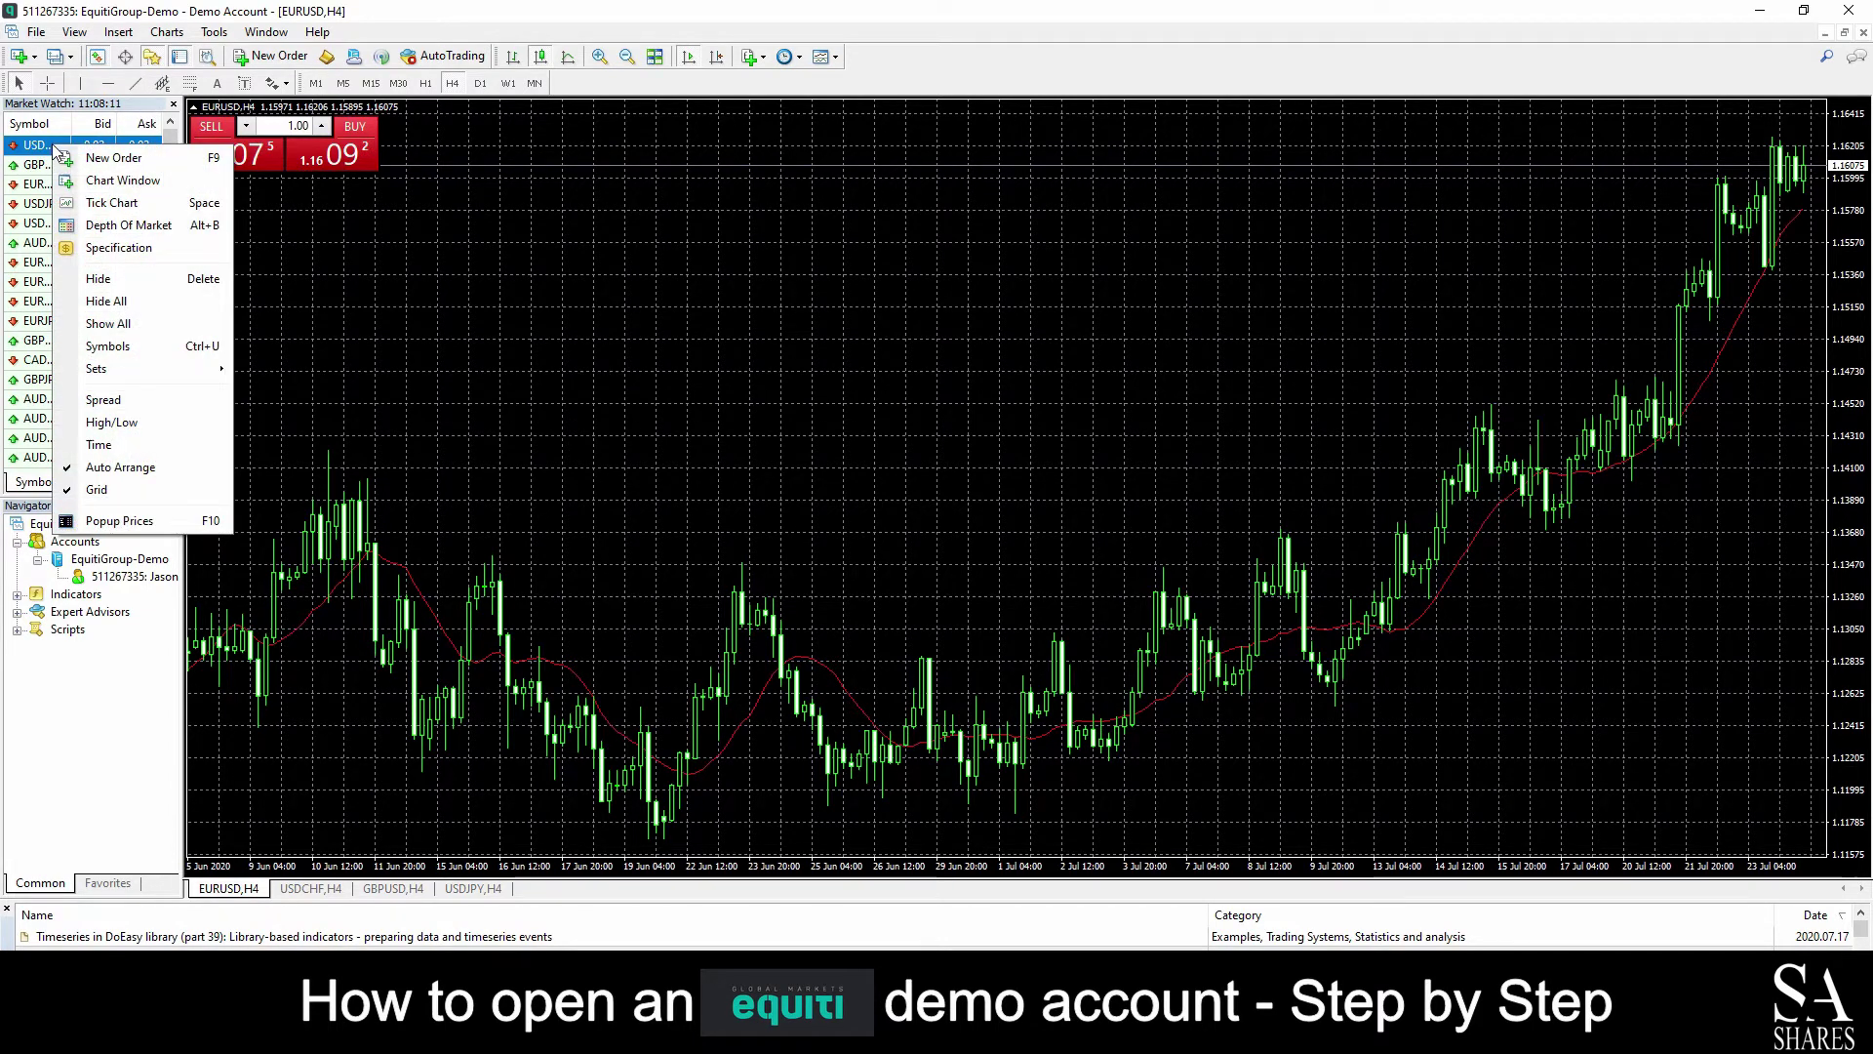
click(180, 166)
drag(431, 47, 942, 283)
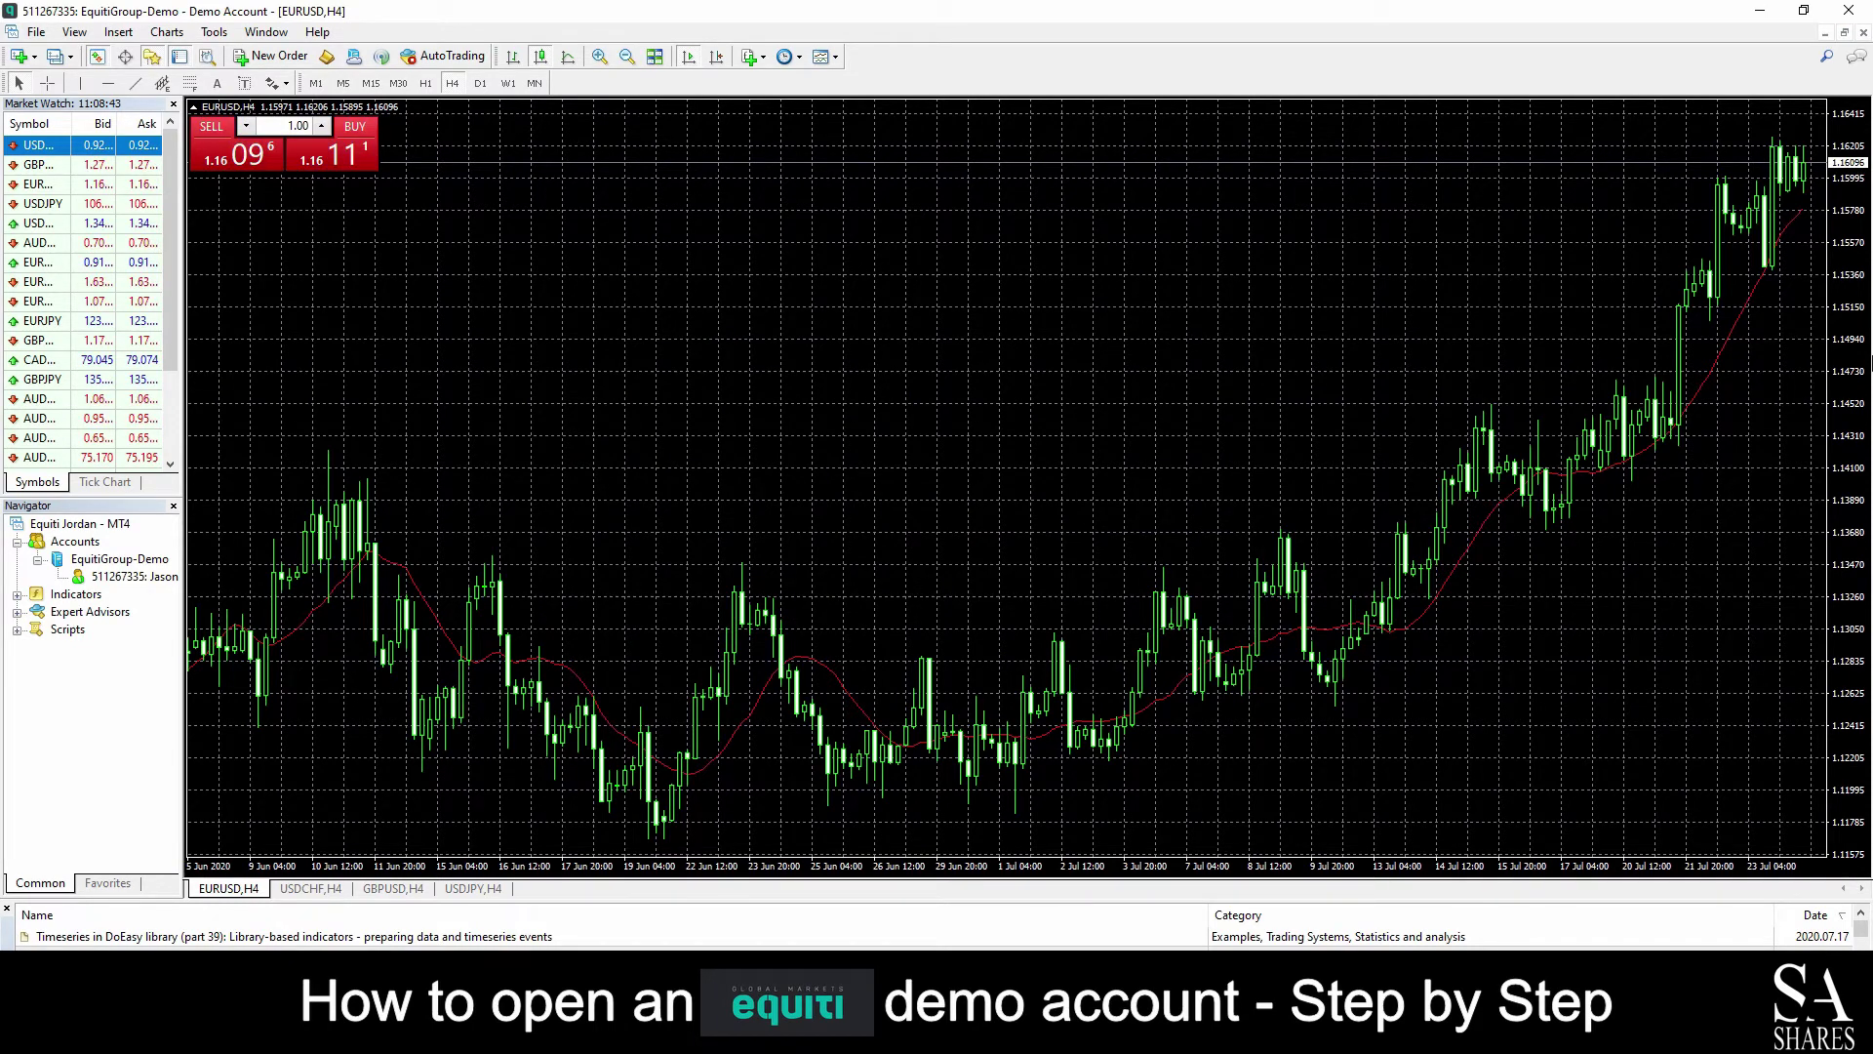
- Open a GBPUSD chart window from Market Watch, zoom in twice, and show it as candlesticks
click(20, 165)
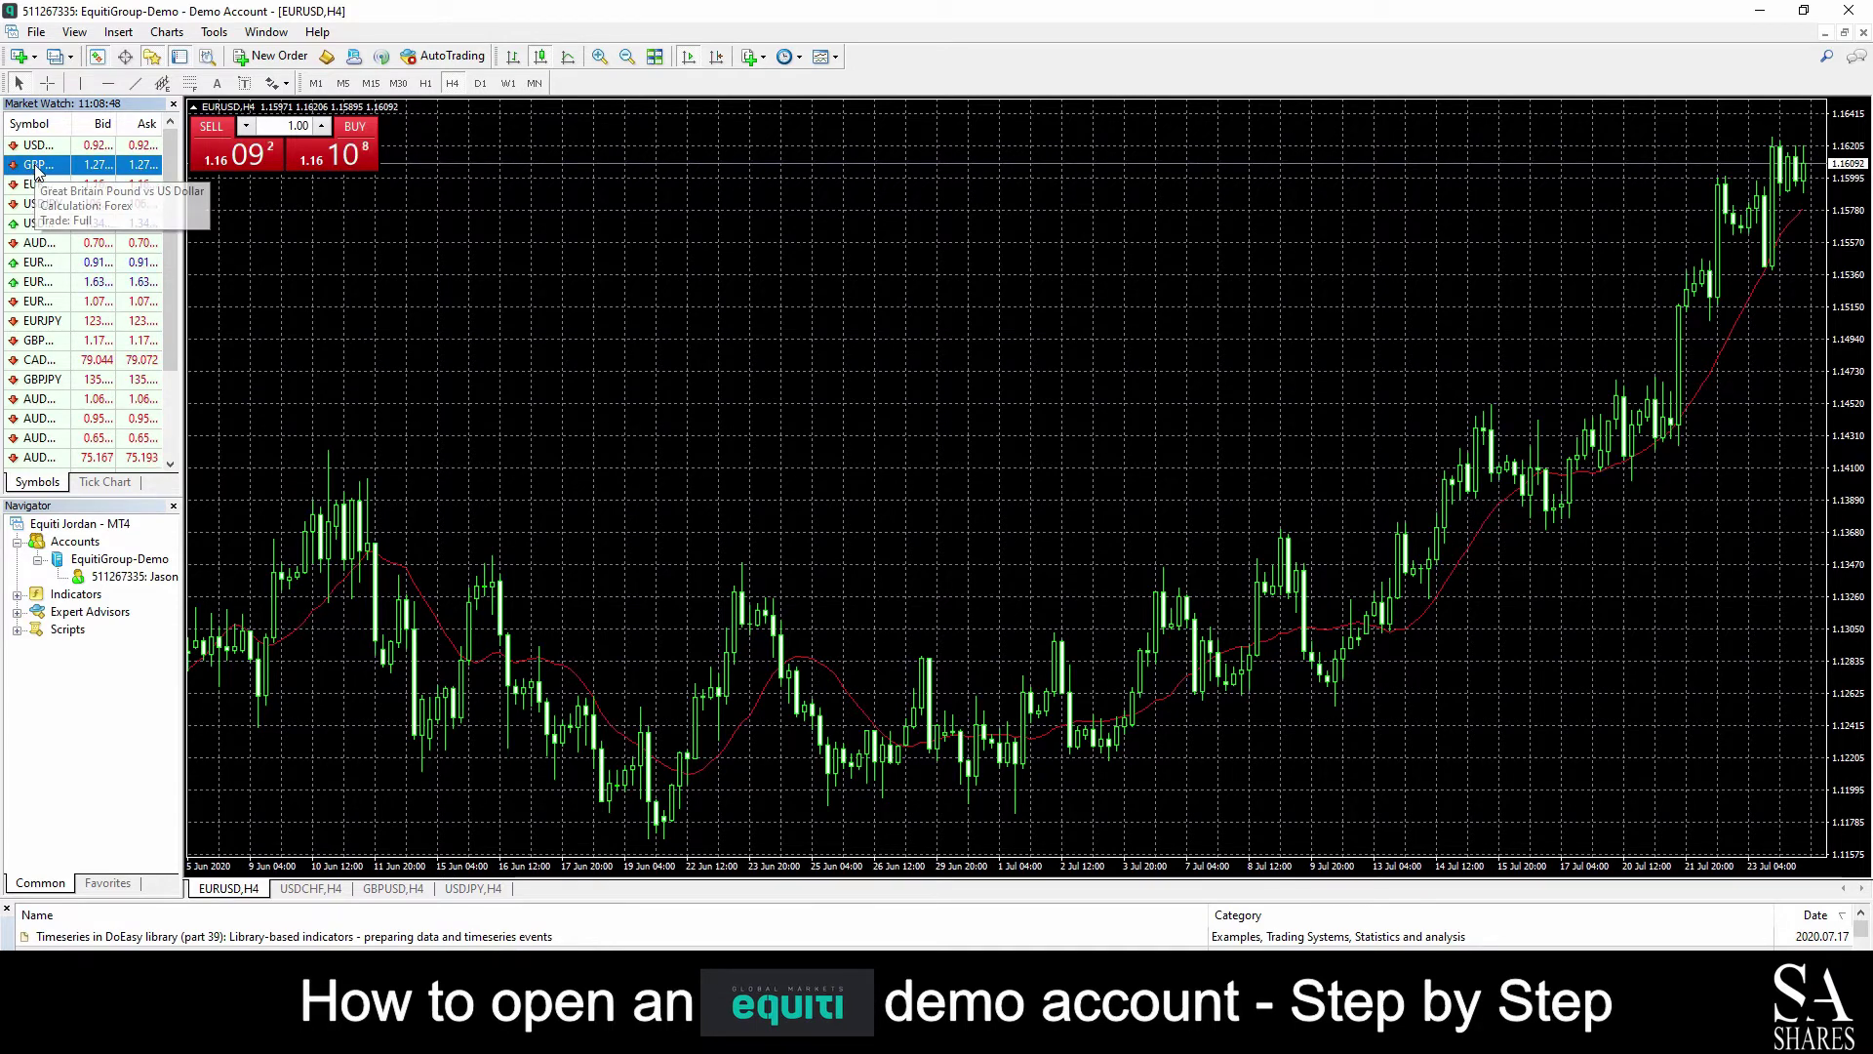
right_click(36, 169)
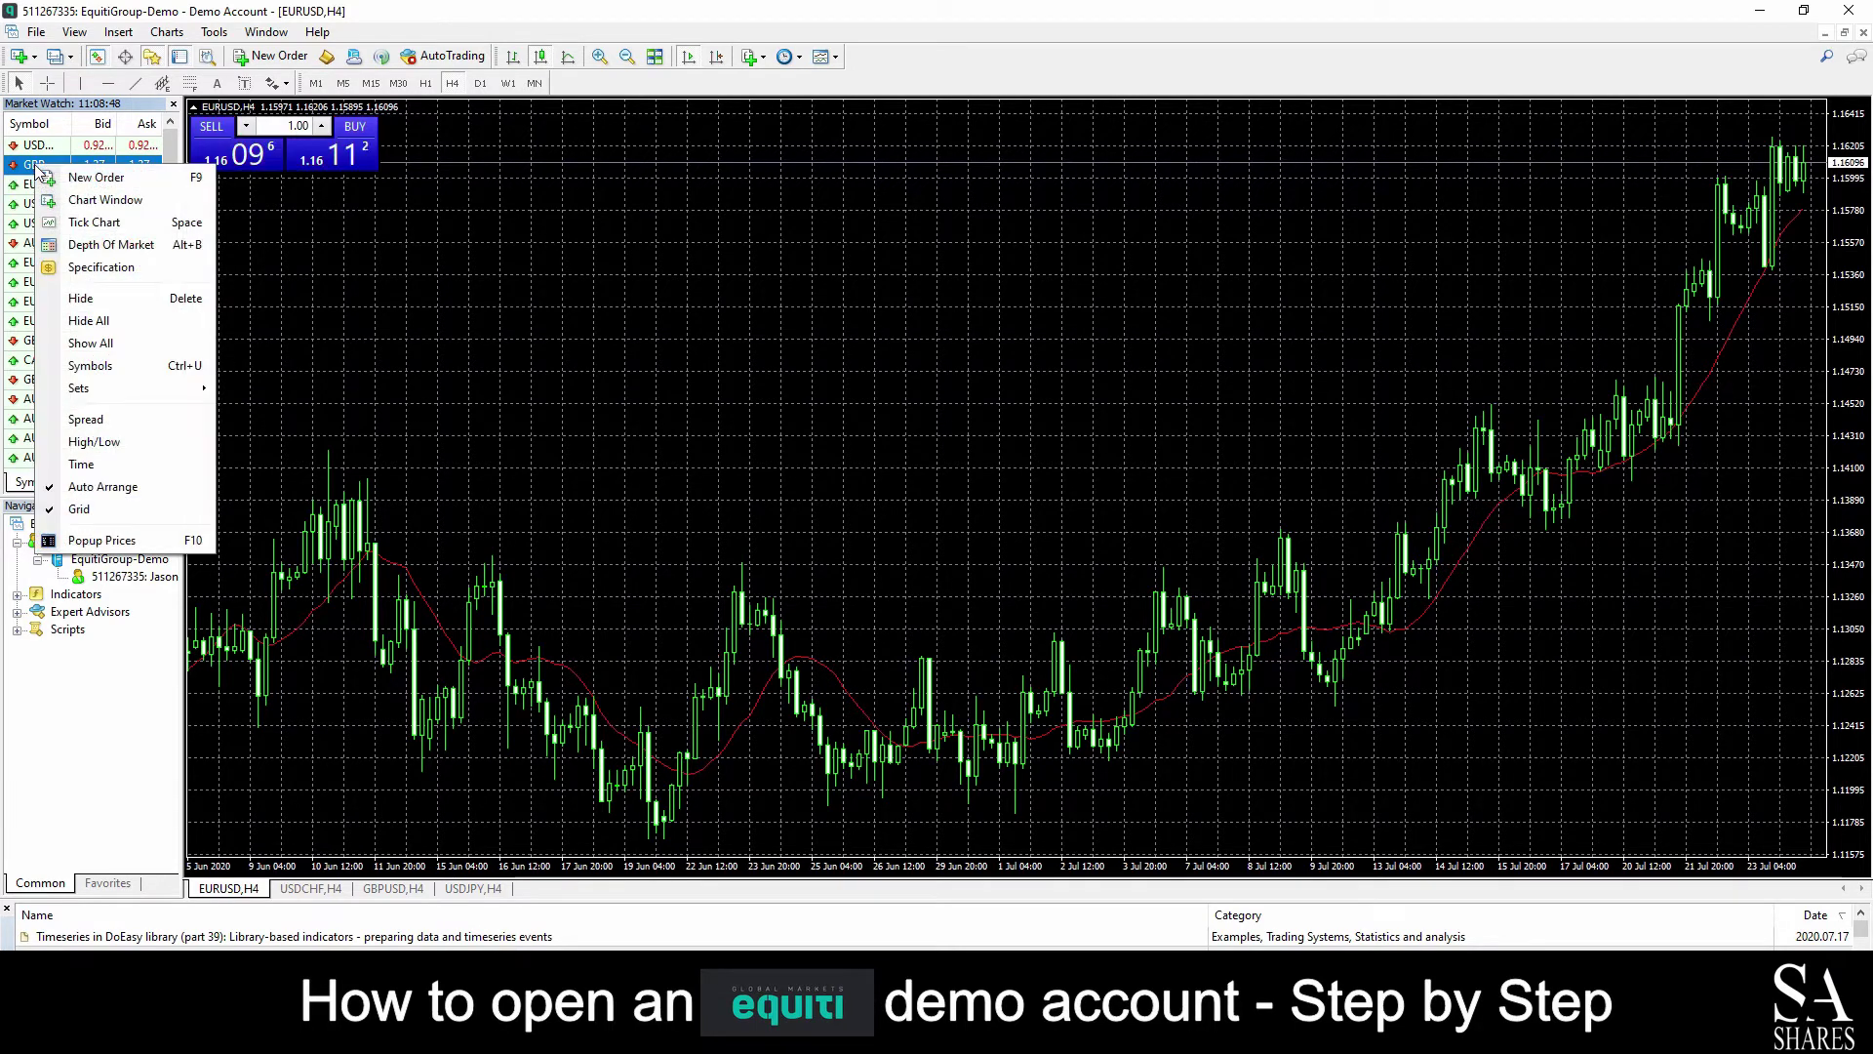
click(74, 203)
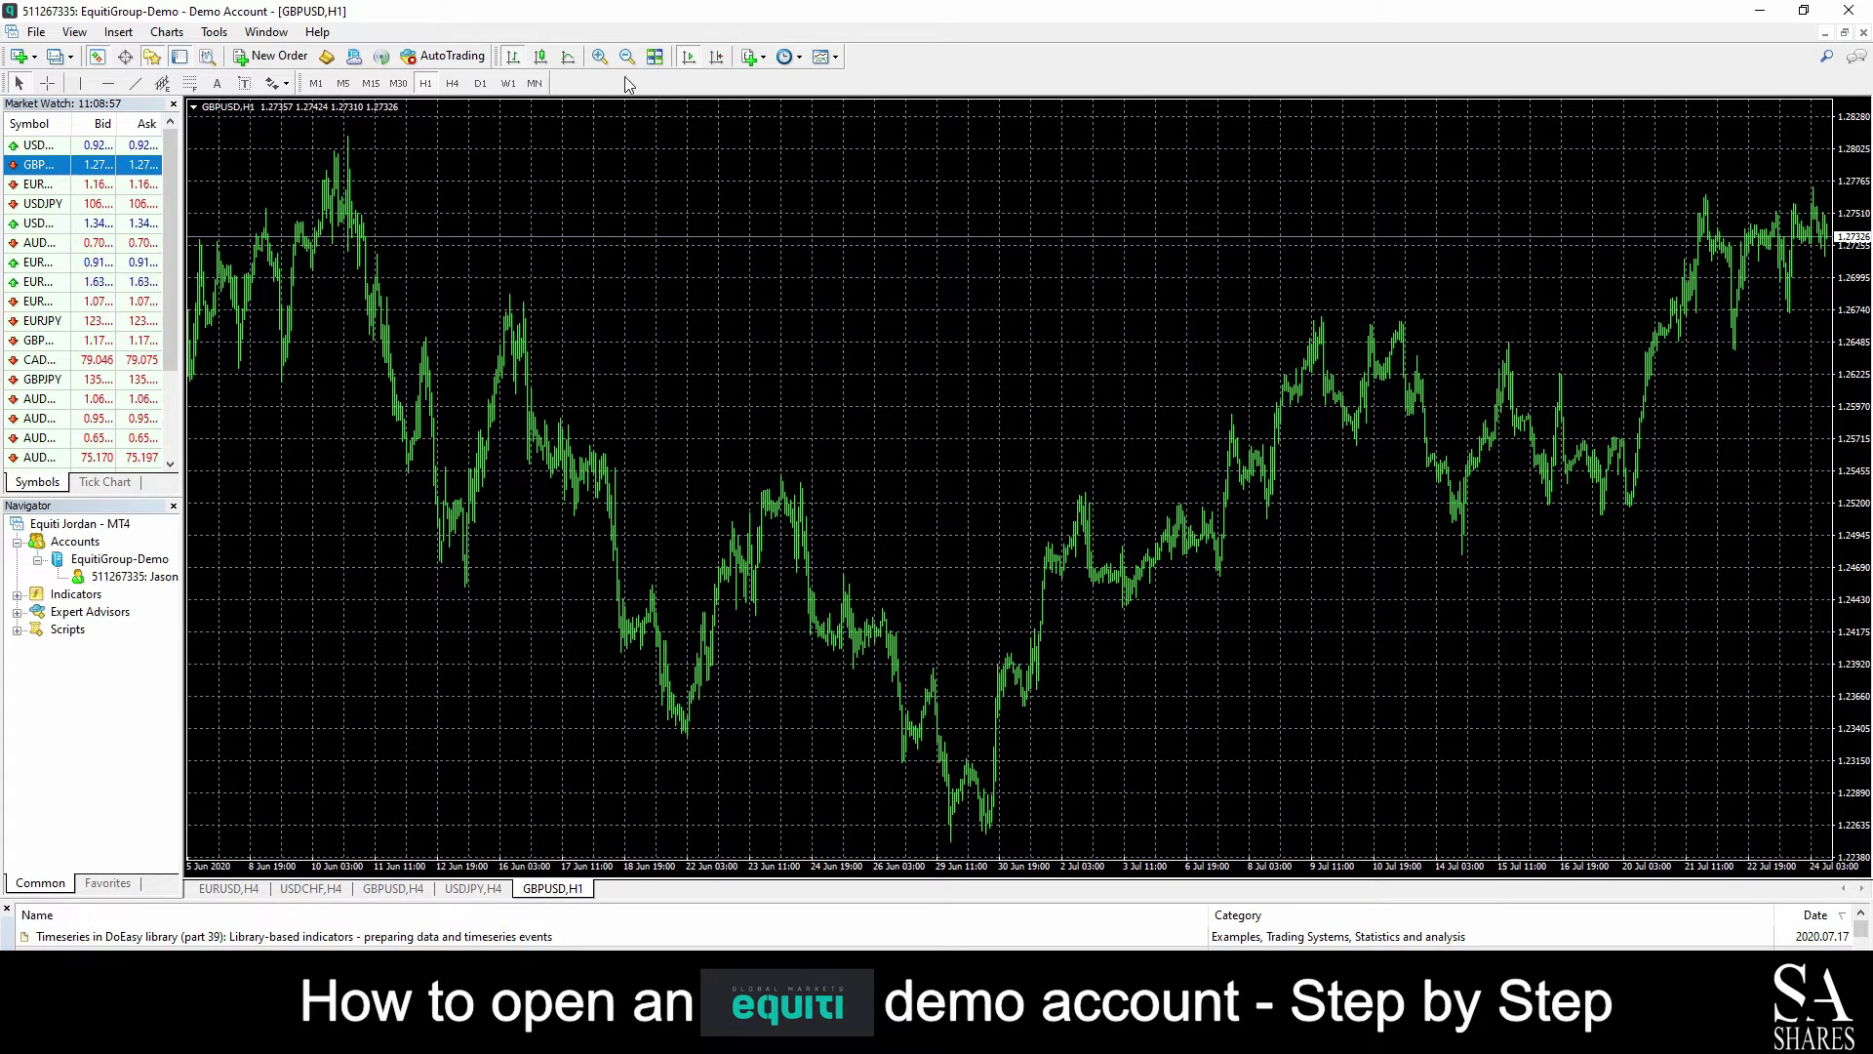
click(599, 56)
click(599, 55)
click(599, 55)
click(538, 58)
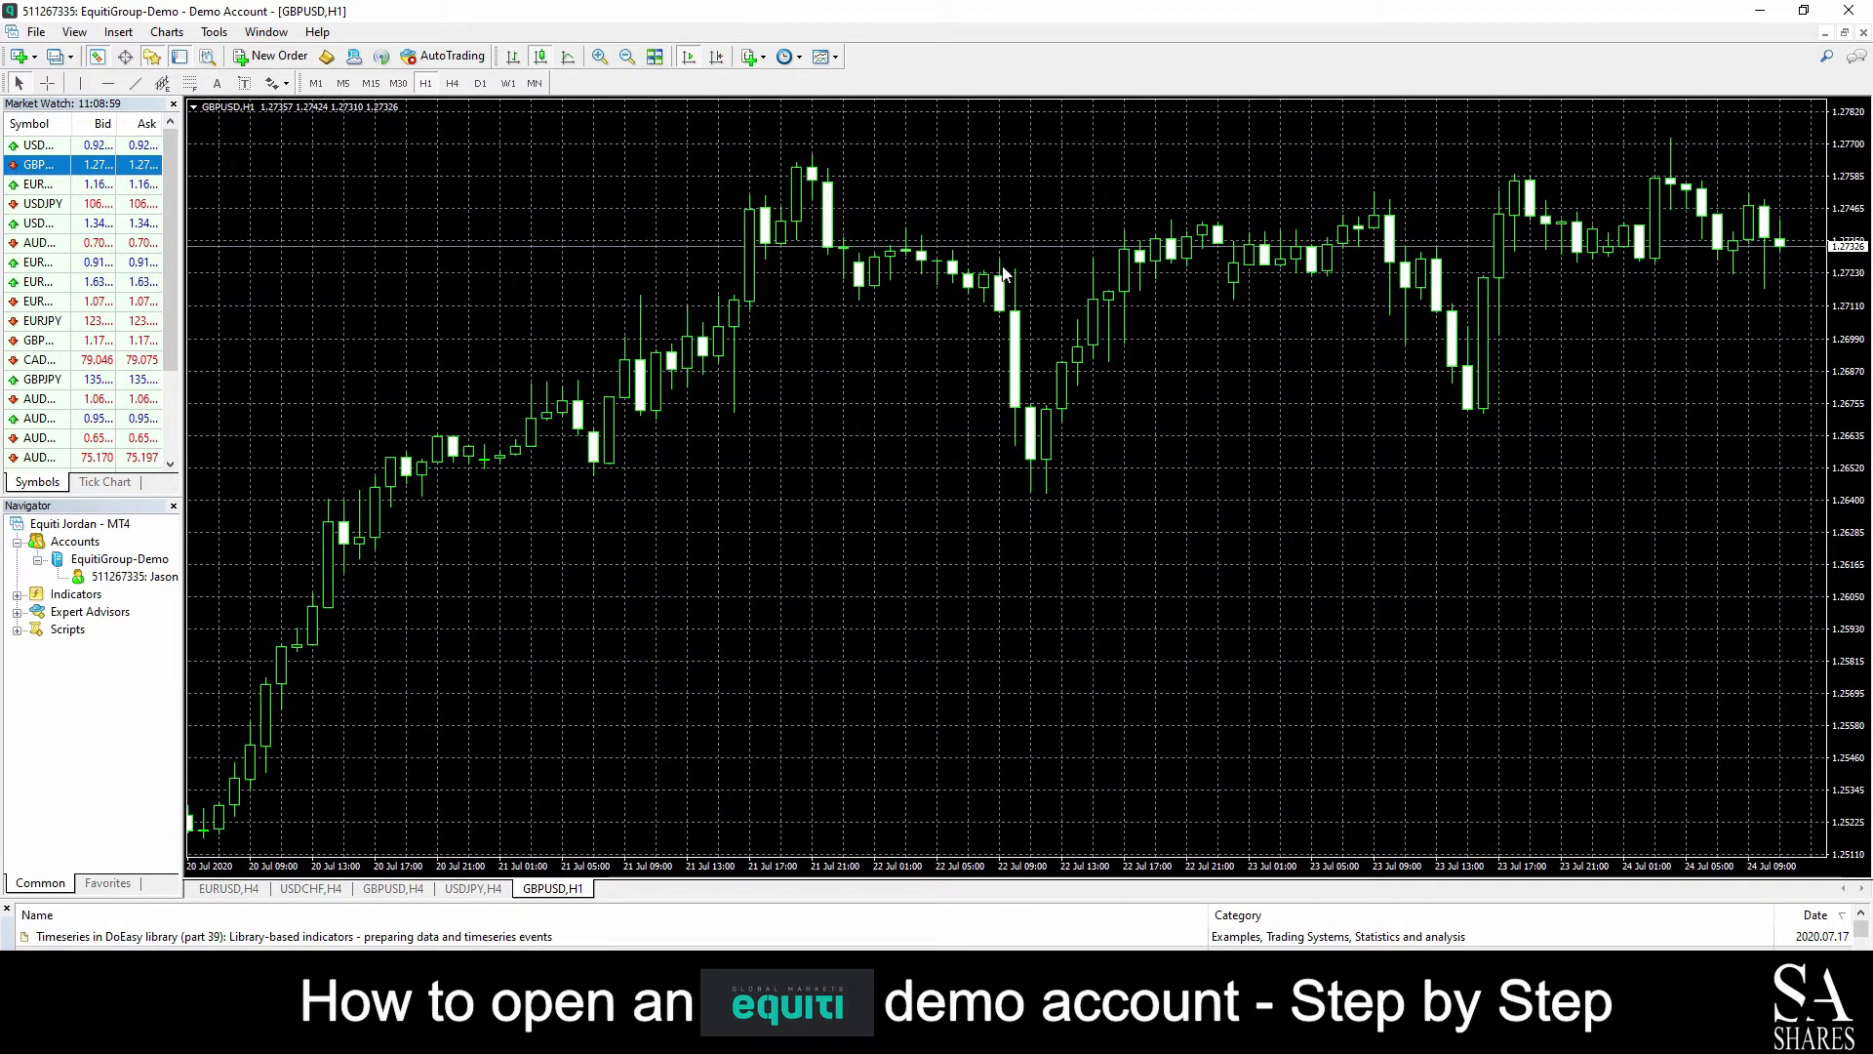
click(228, 890)
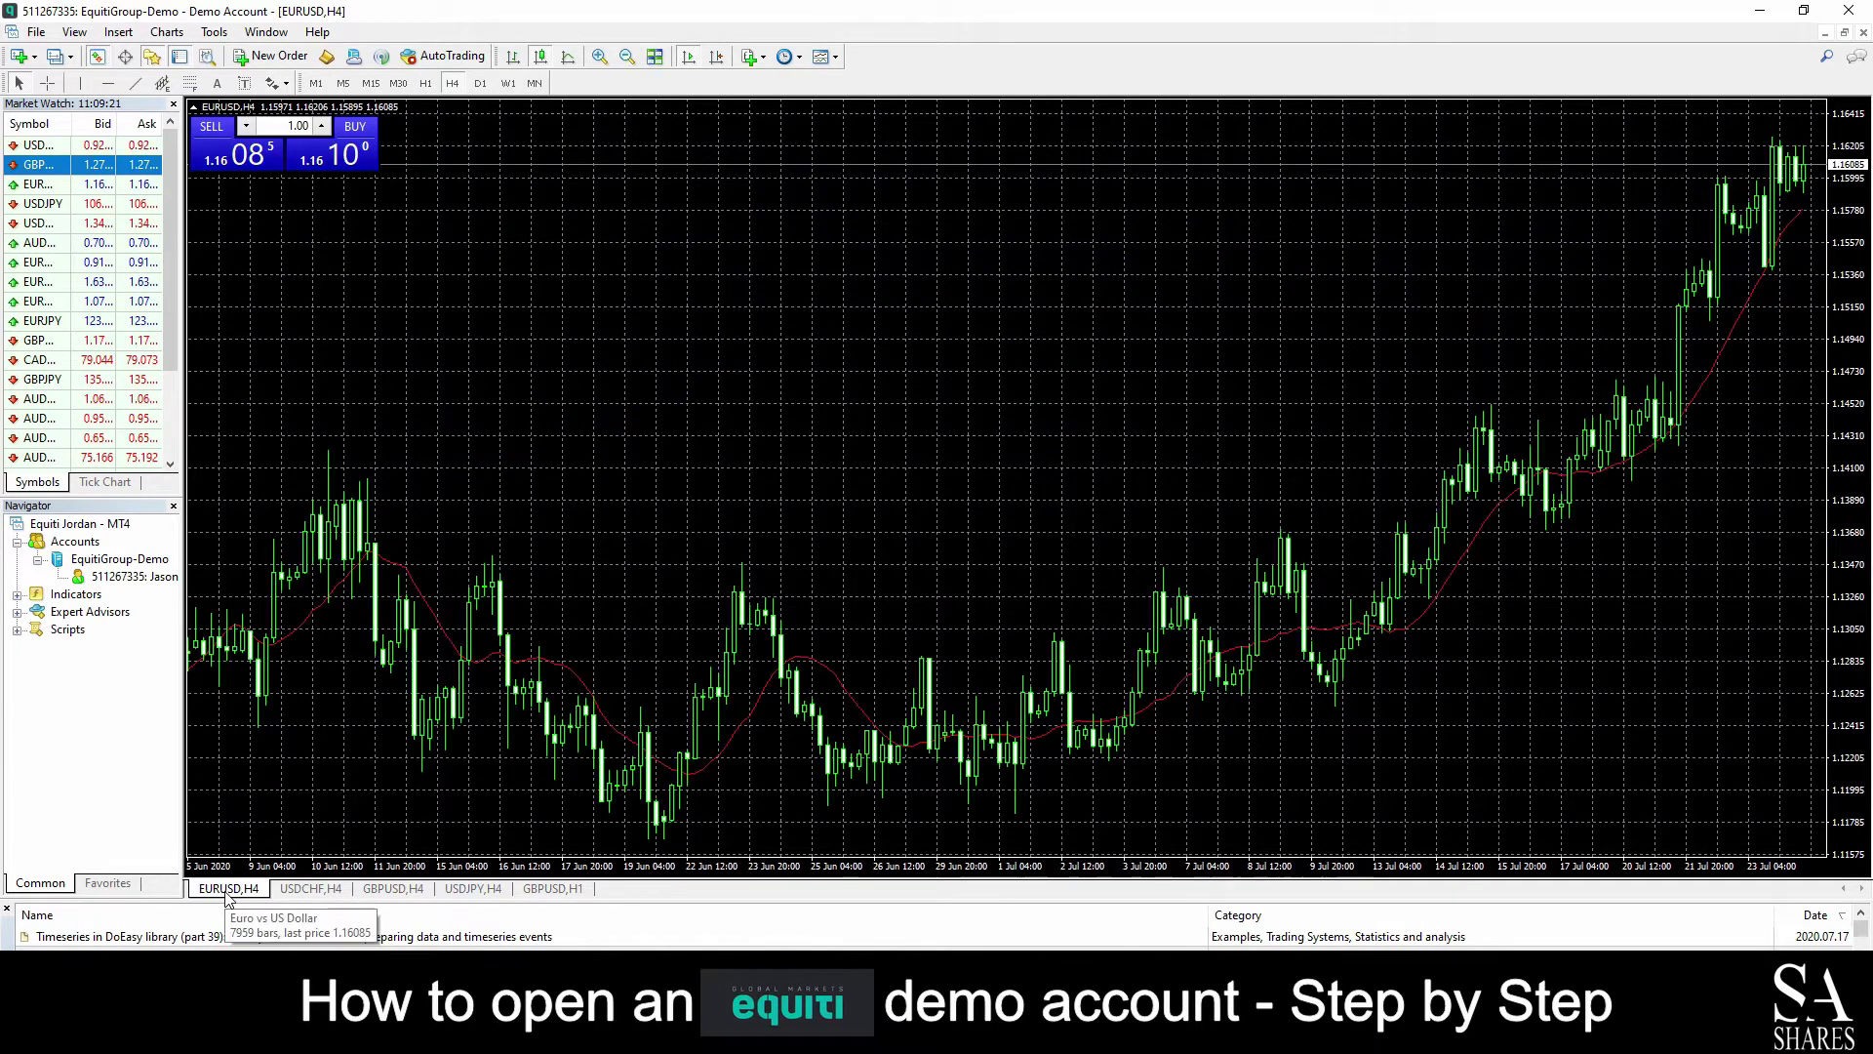
click(311, 889)
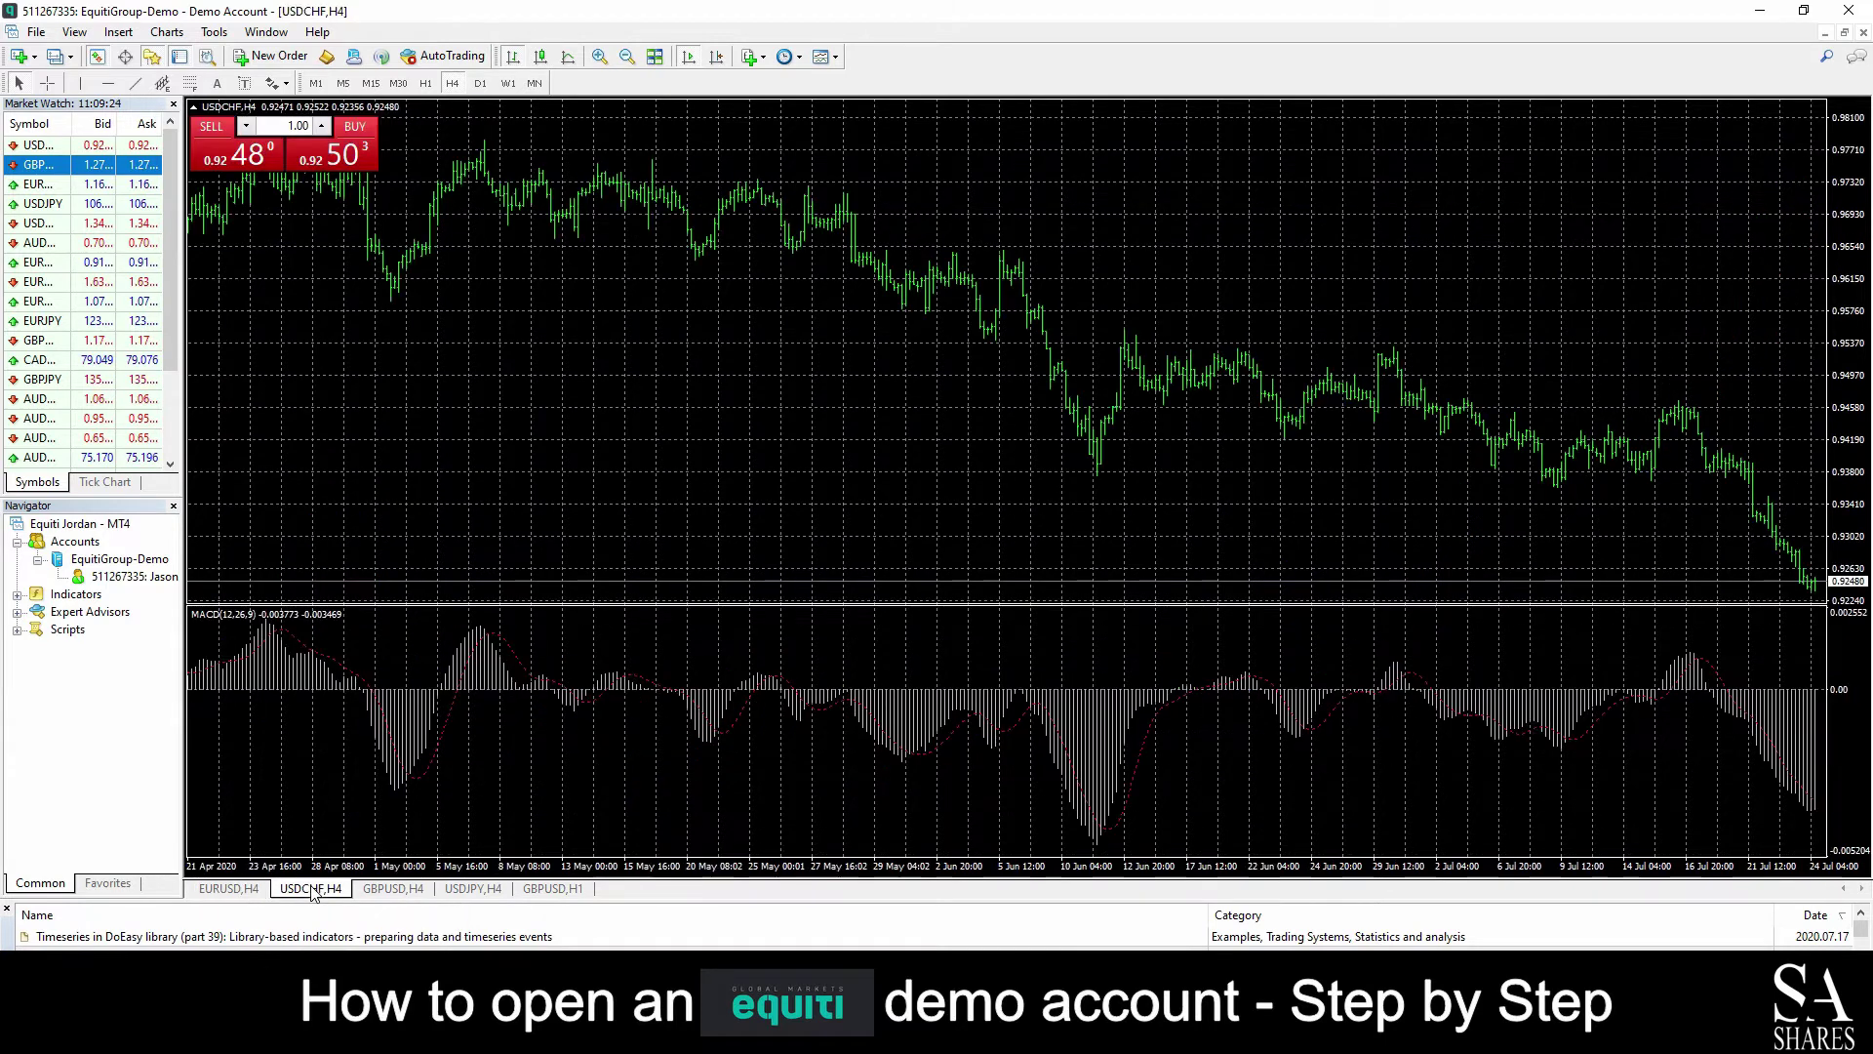
click(393, 889)
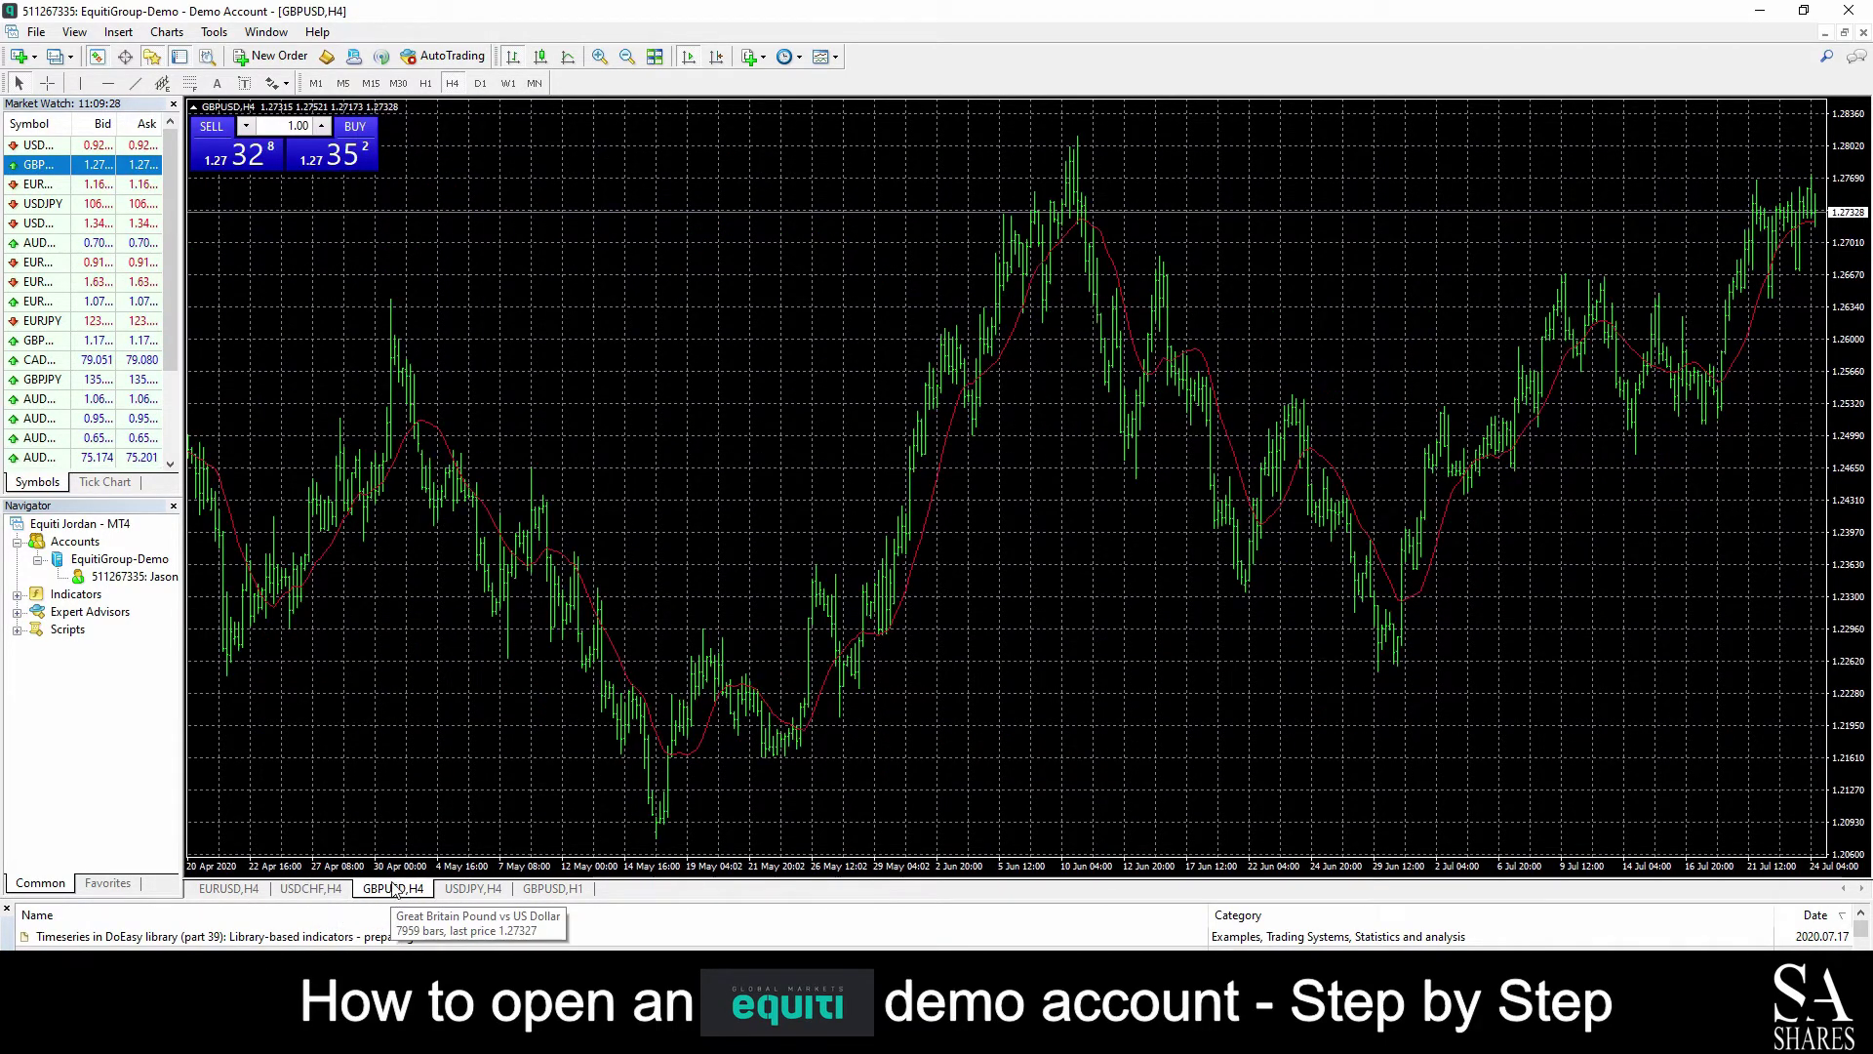
click(471, 890)
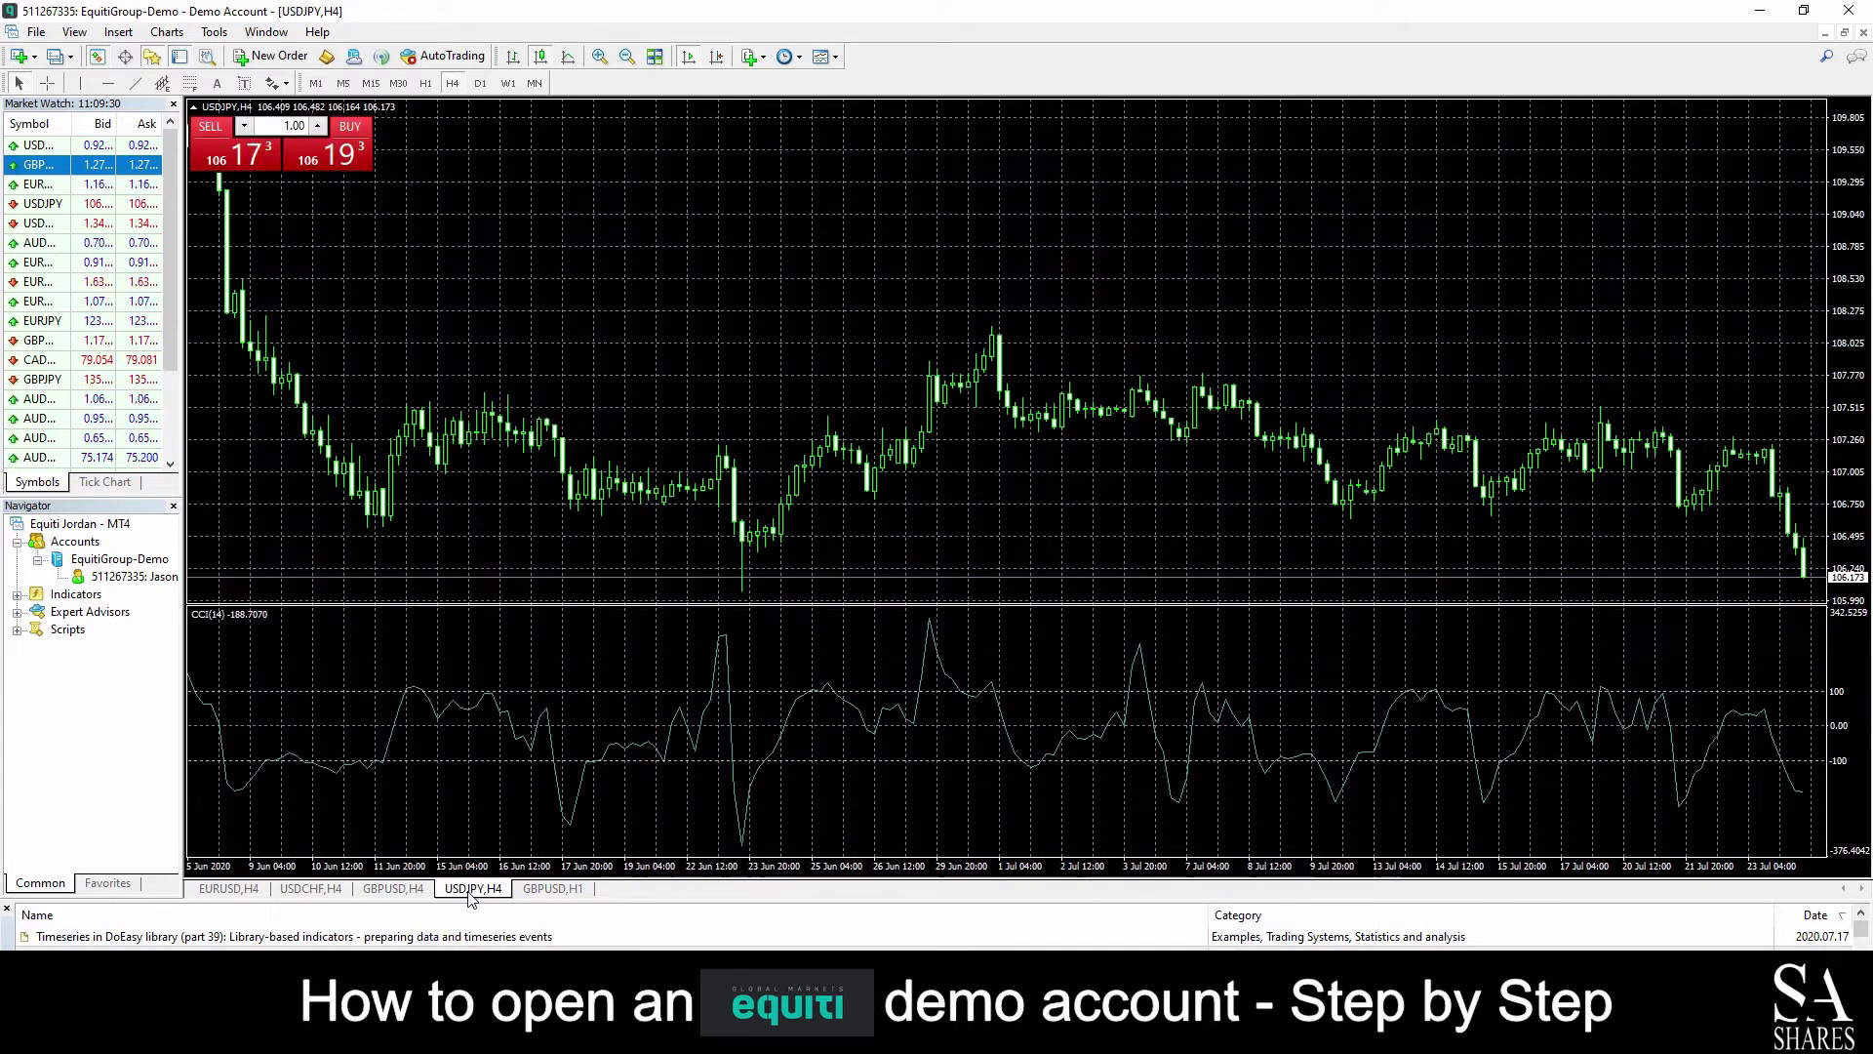
click(552, 888)
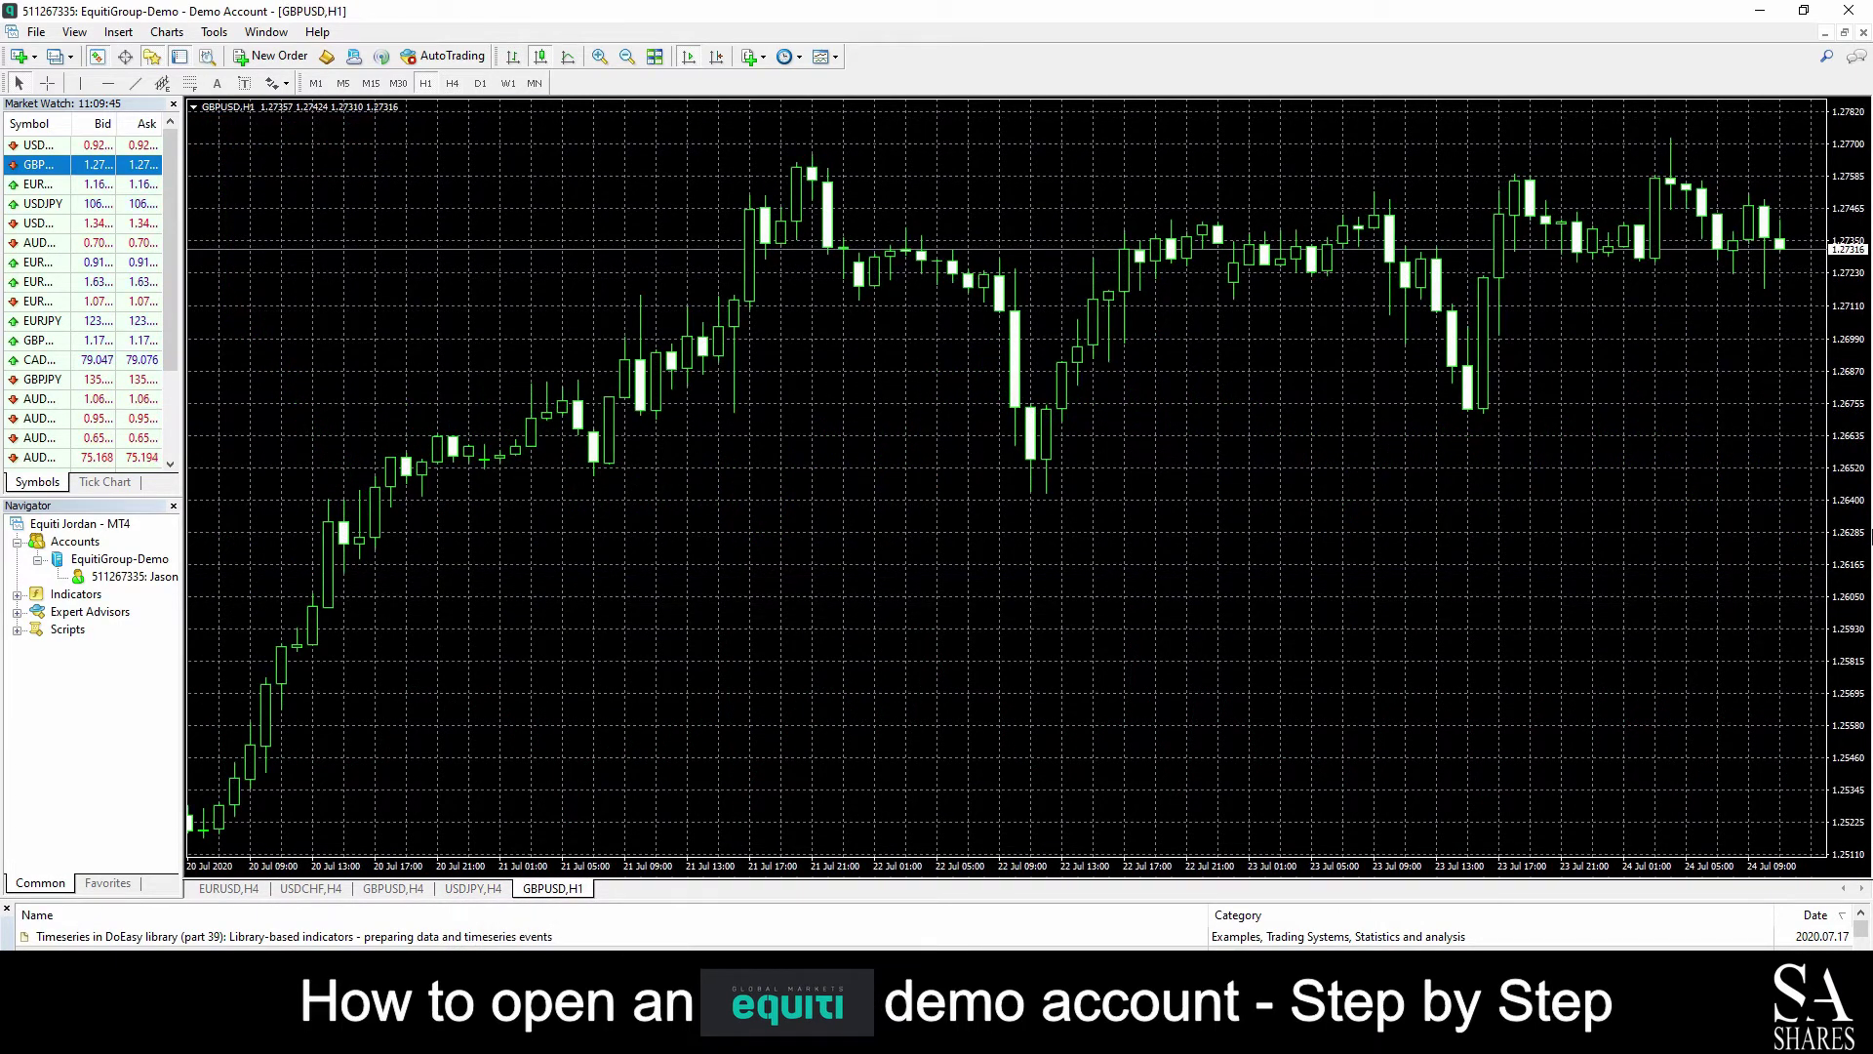
click(317, 32)
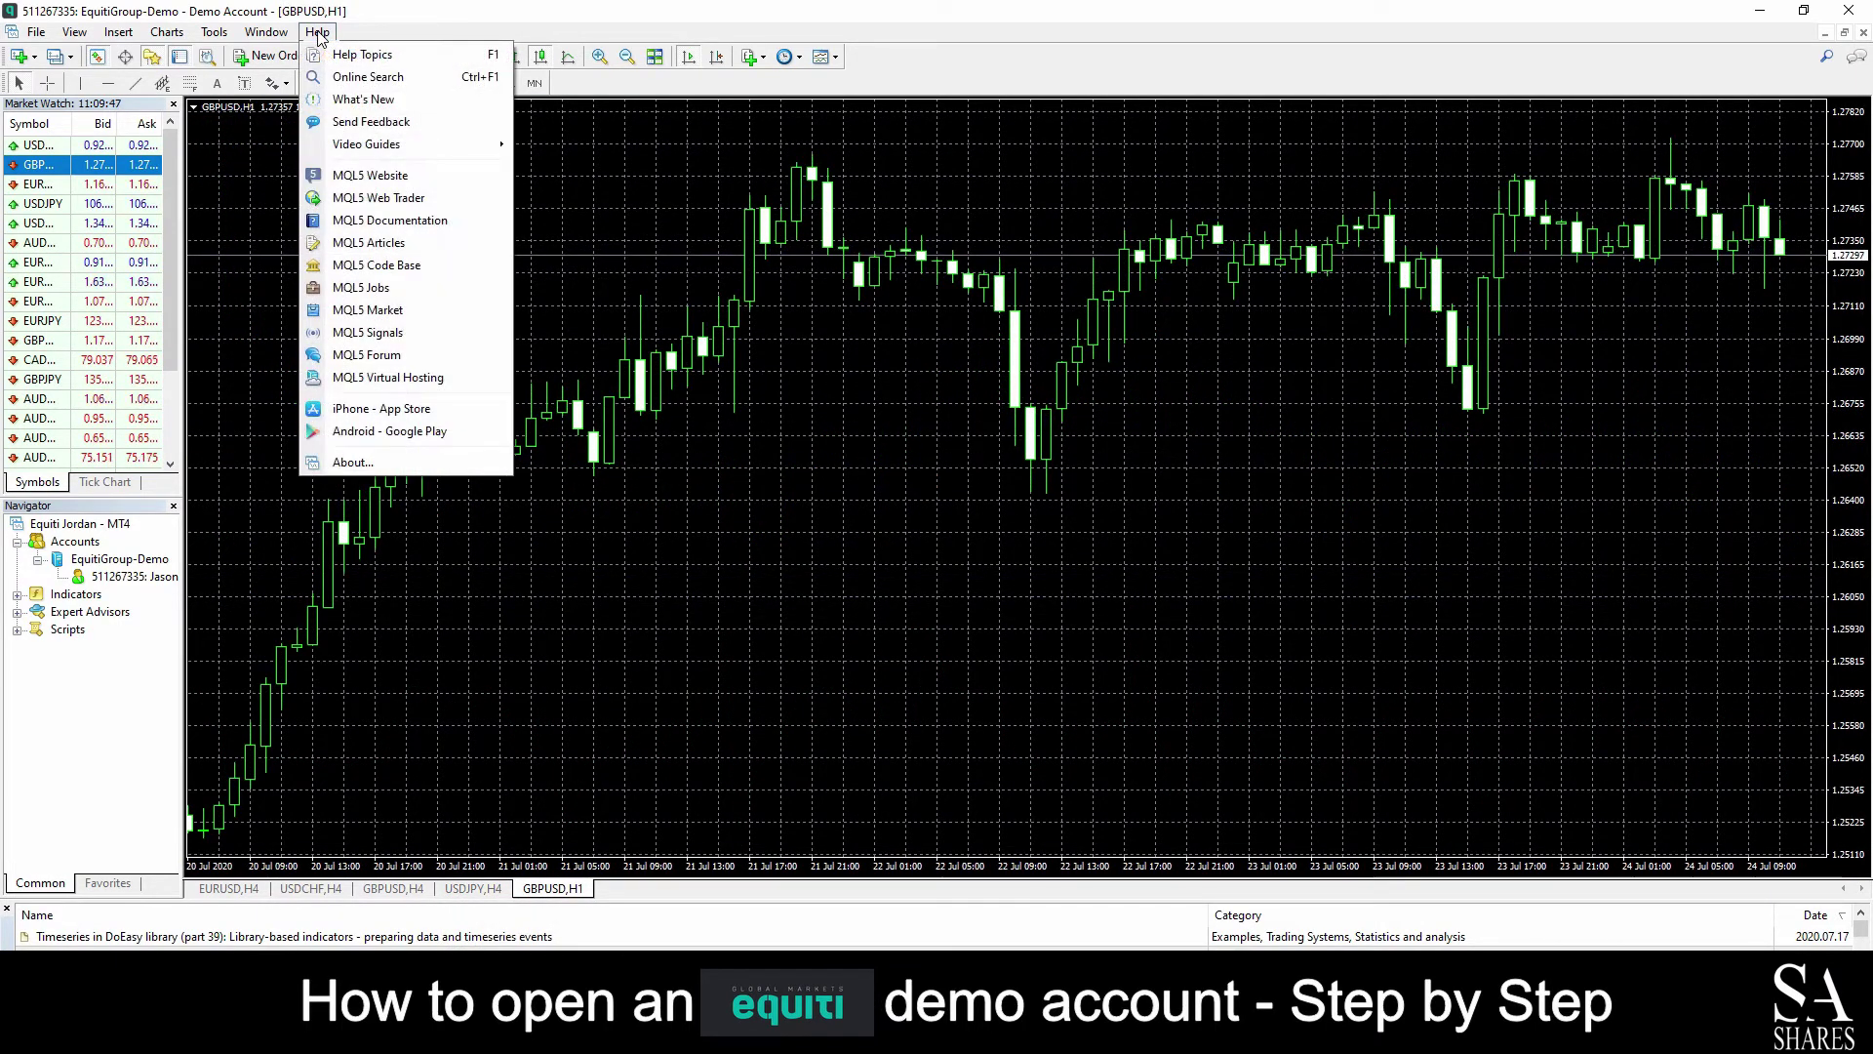
mouse_move(366, 144)
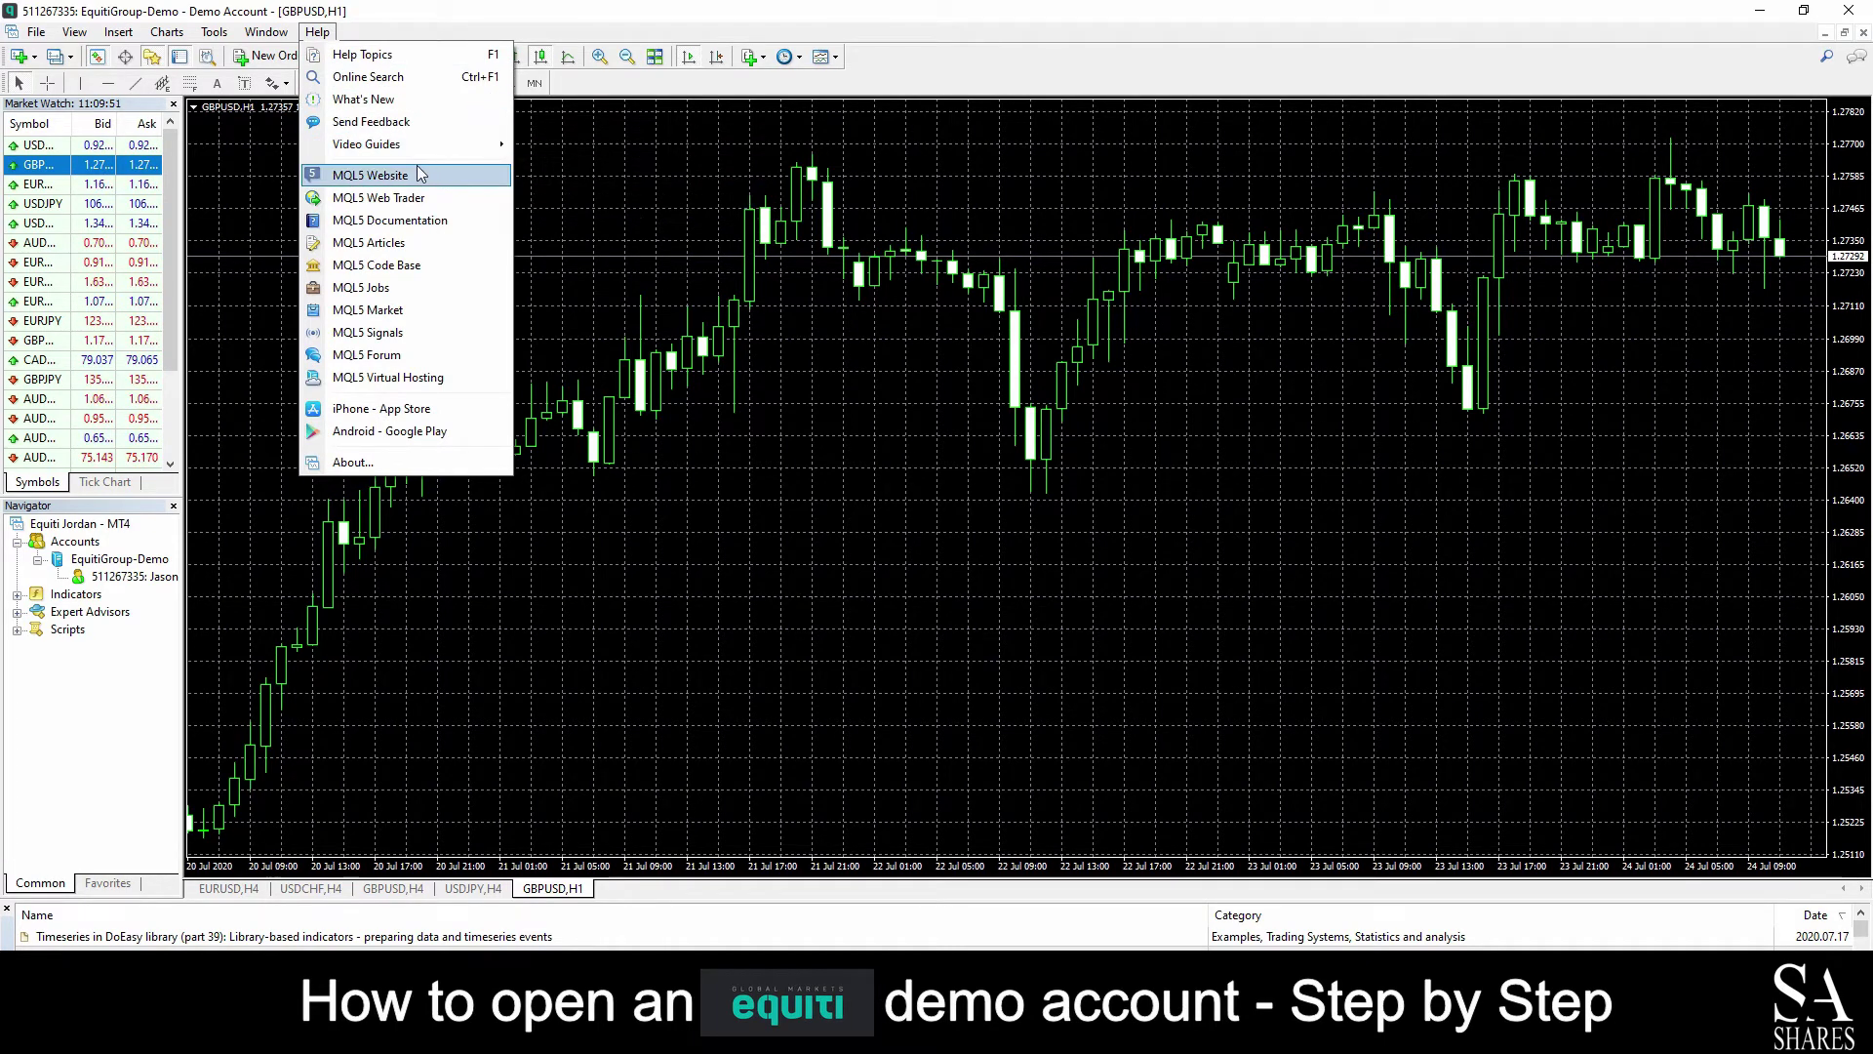
click(363, 55)
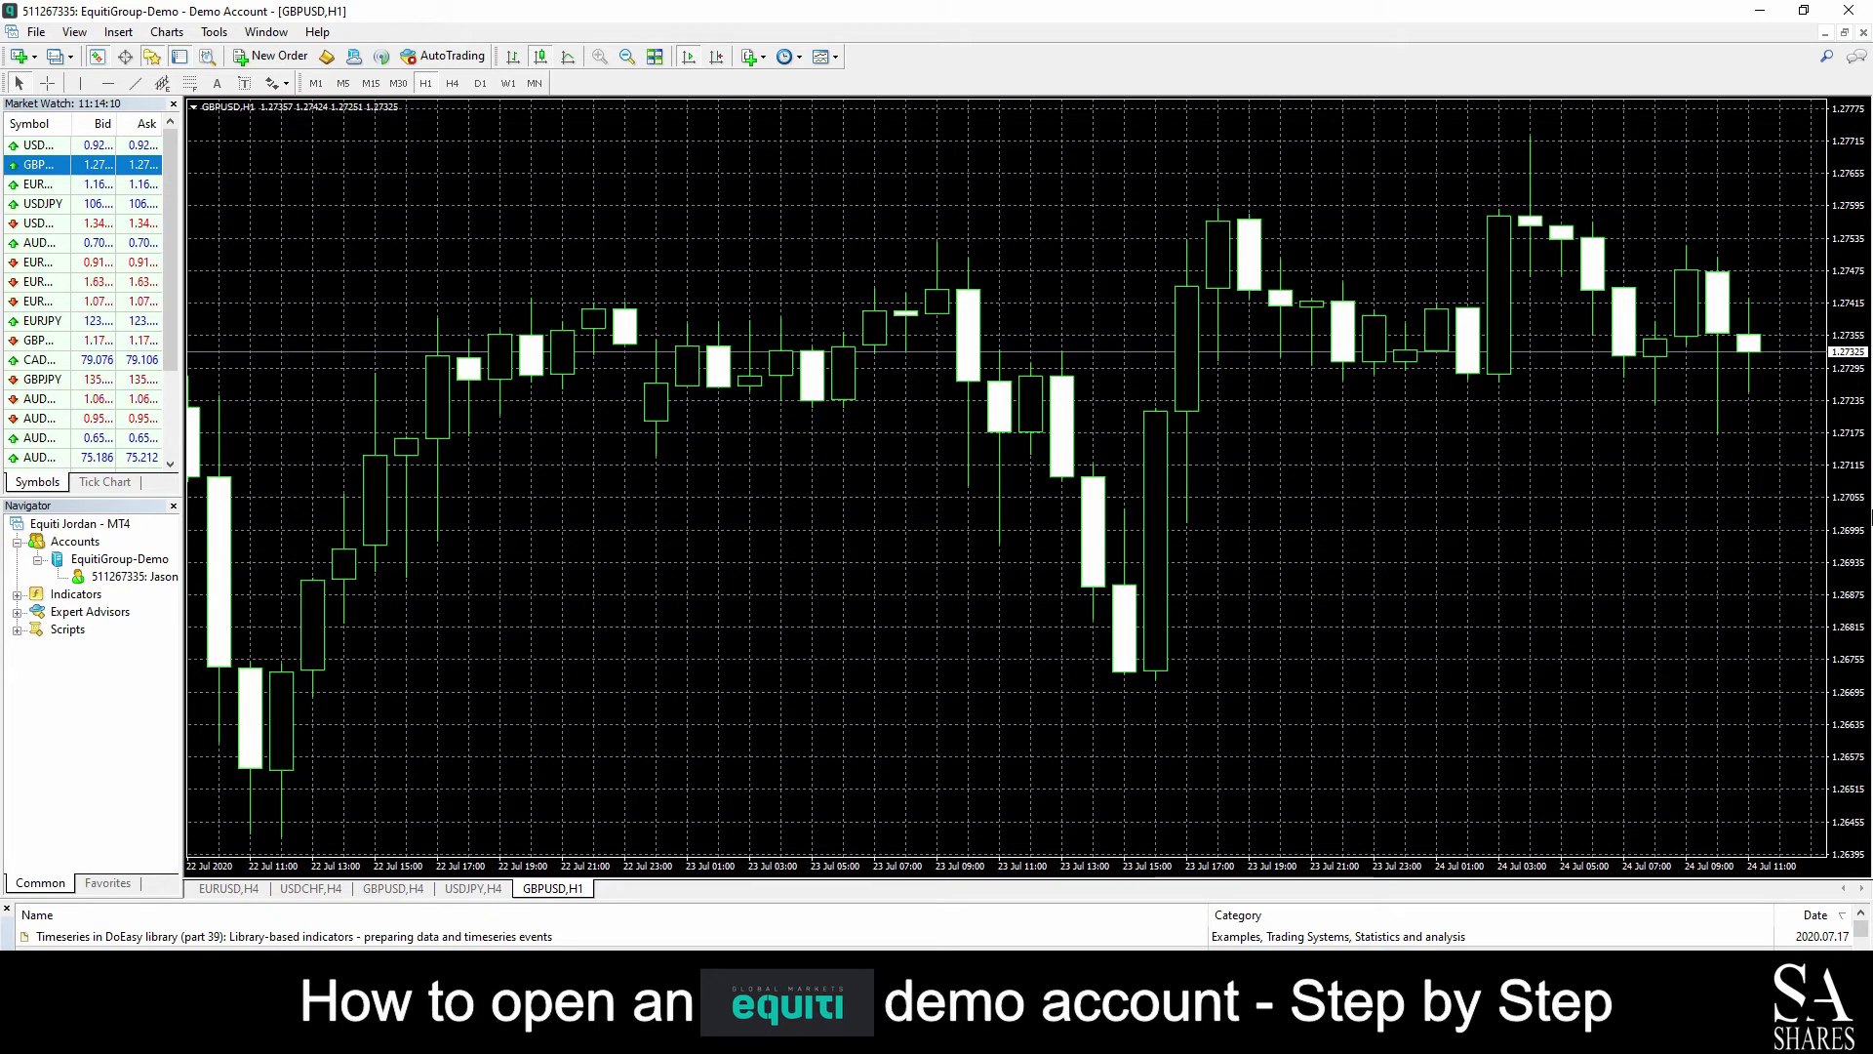
- Switch to the EURUSD,H4 chart tab and zoom in two steps
click(241, 890)
click(600, 57)
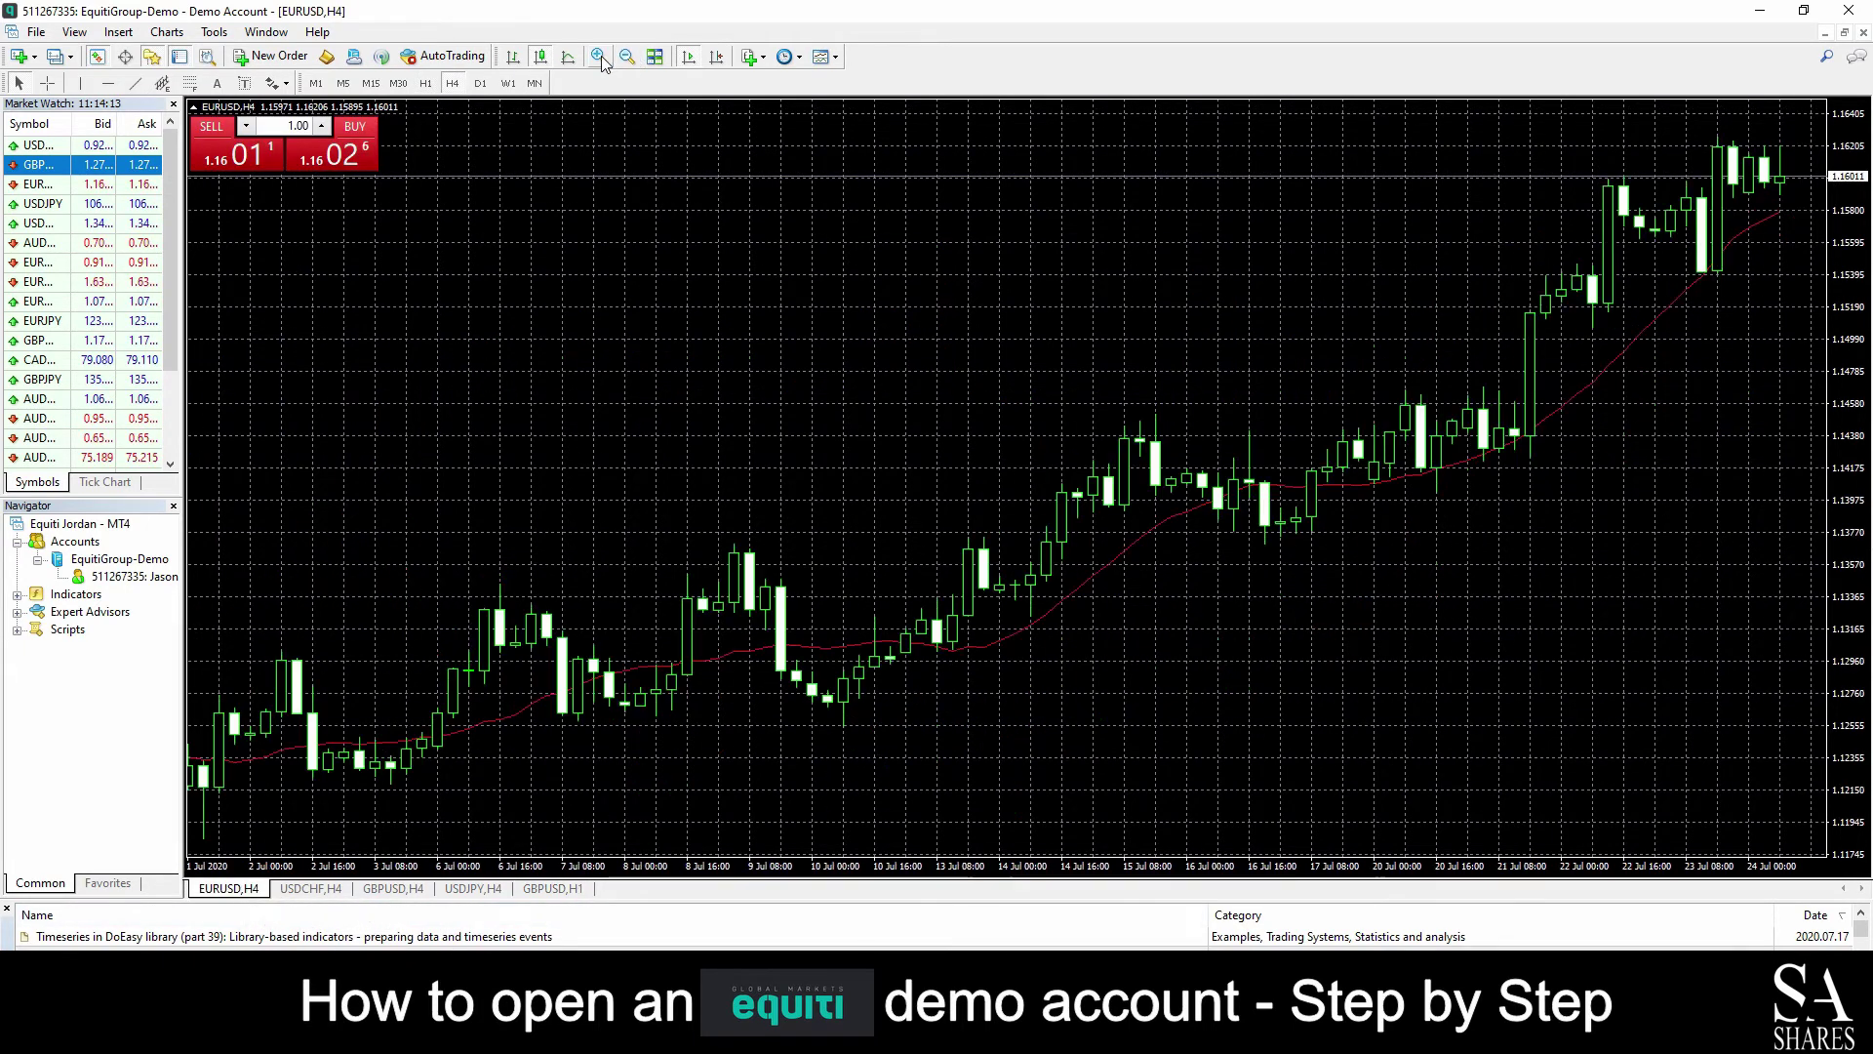
click(600, 57)
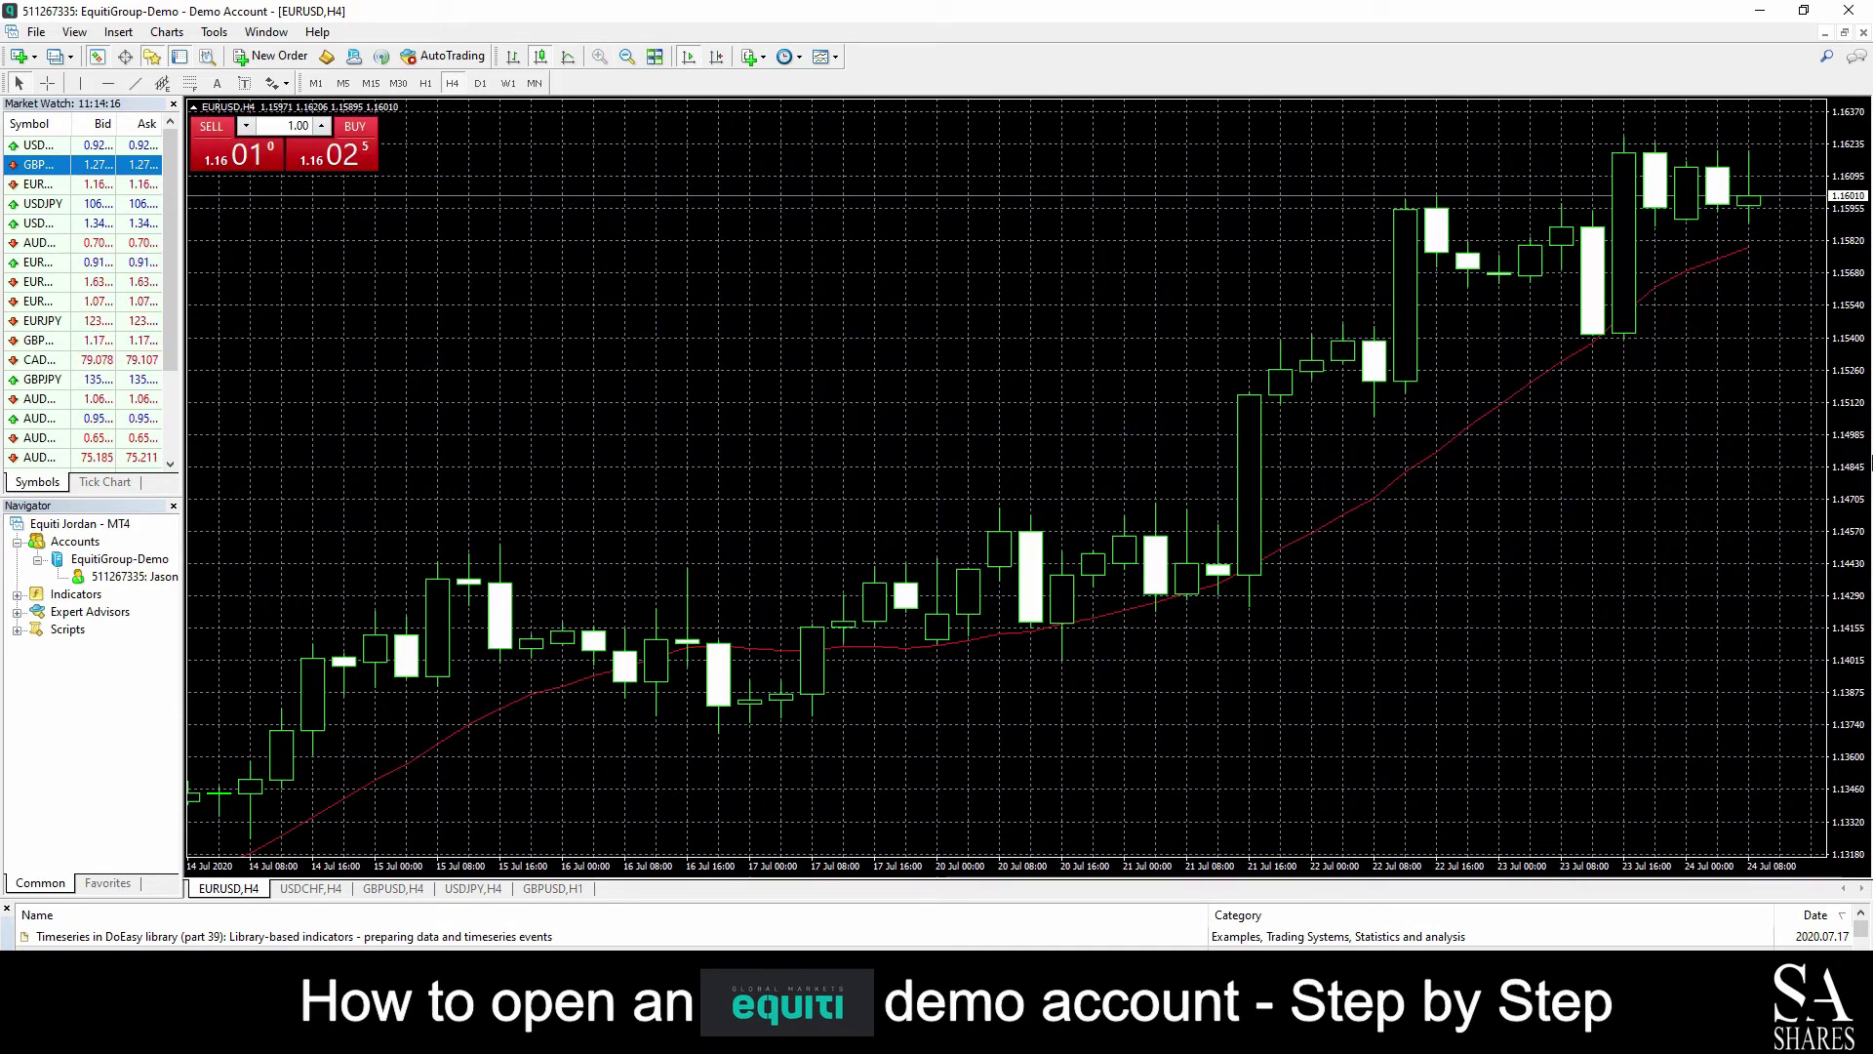